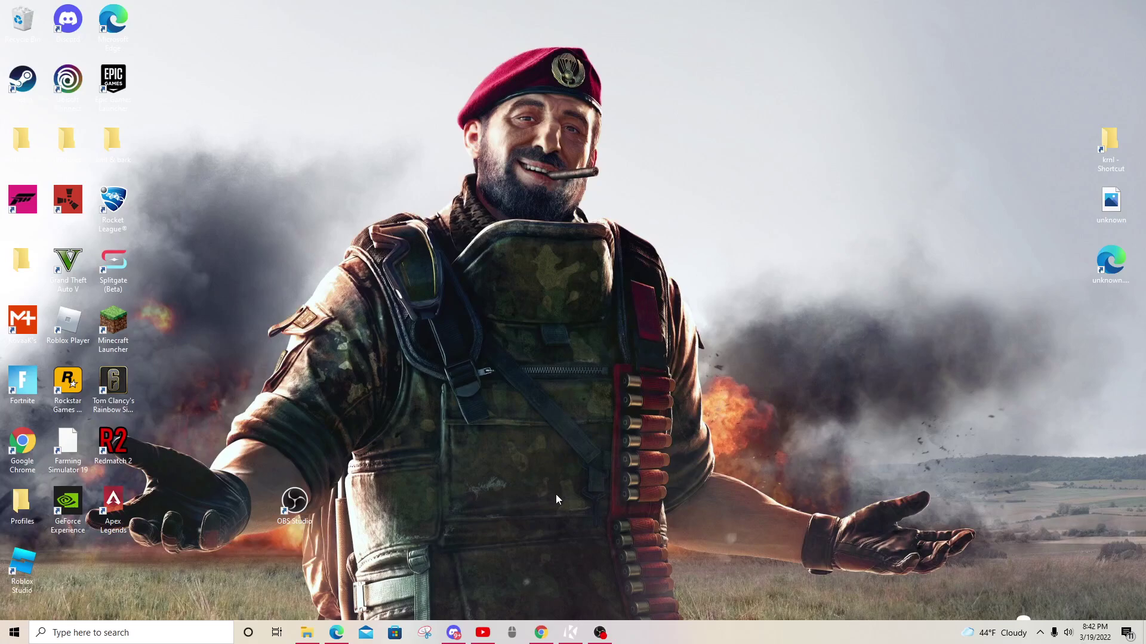
Step: Restore the KRNL executor window, move it up slightly, then minimize it again
left_click(570, 633)
mouse_move(519, 333)
left_mouse_down()
mouse_move(513, 317)
mouse_move(716, 218)
left_mouse_up()
left_click(818, 217)
Step: Maximize Chrome, load krnl.ca in a new tab and start the KRNL bootstrapper download
left_click(541, 632)
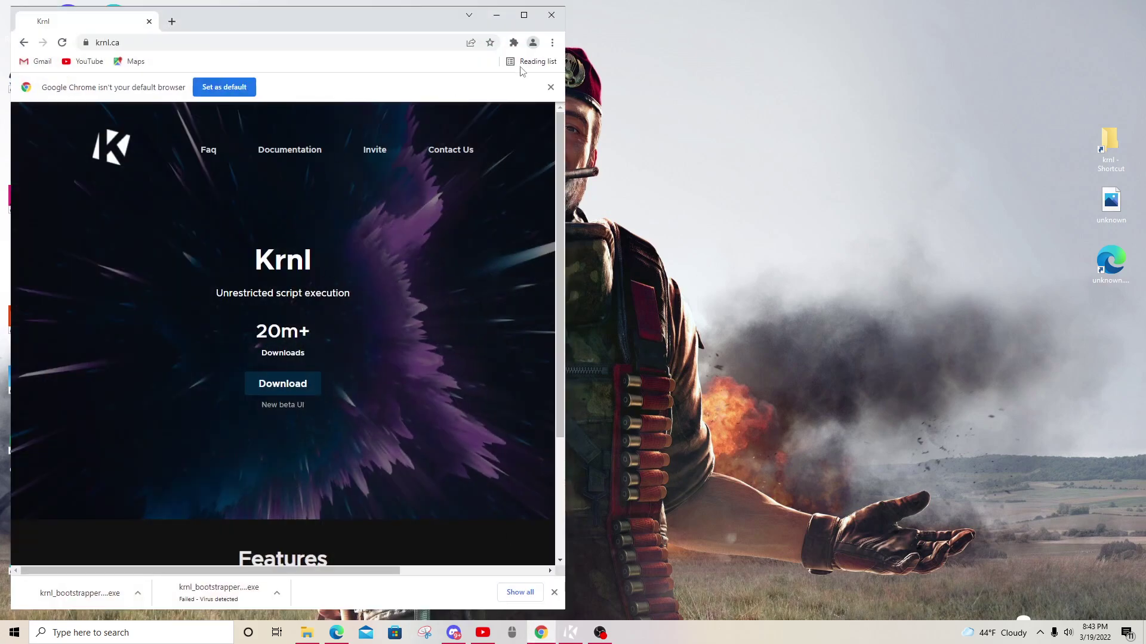
double_click(281, 12)
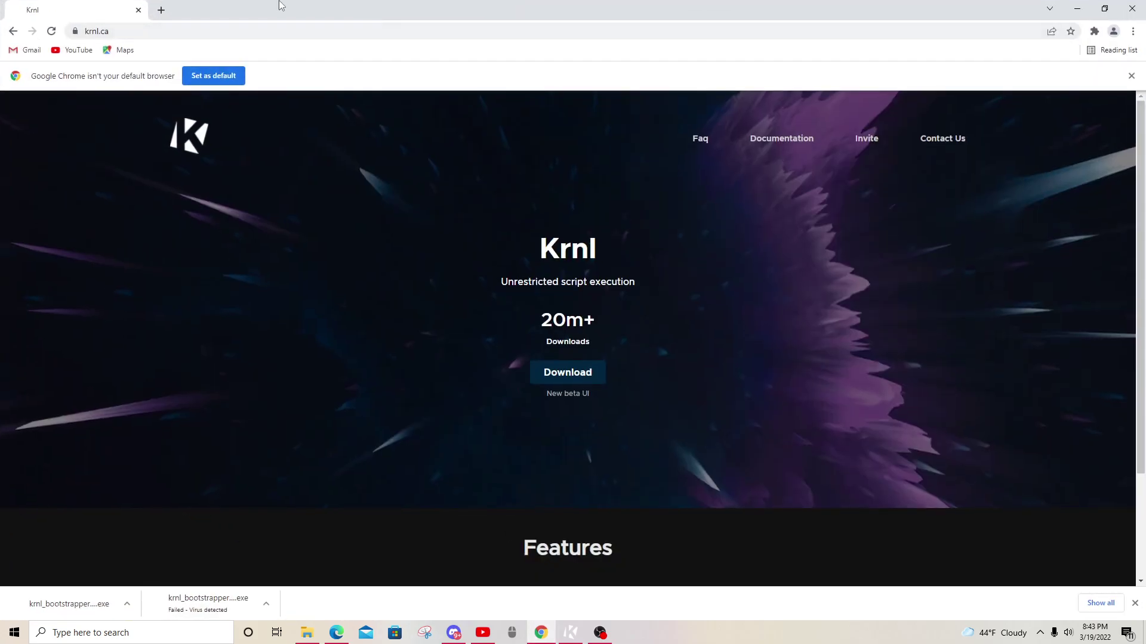
left_click(167, 9)
type("KRNL")
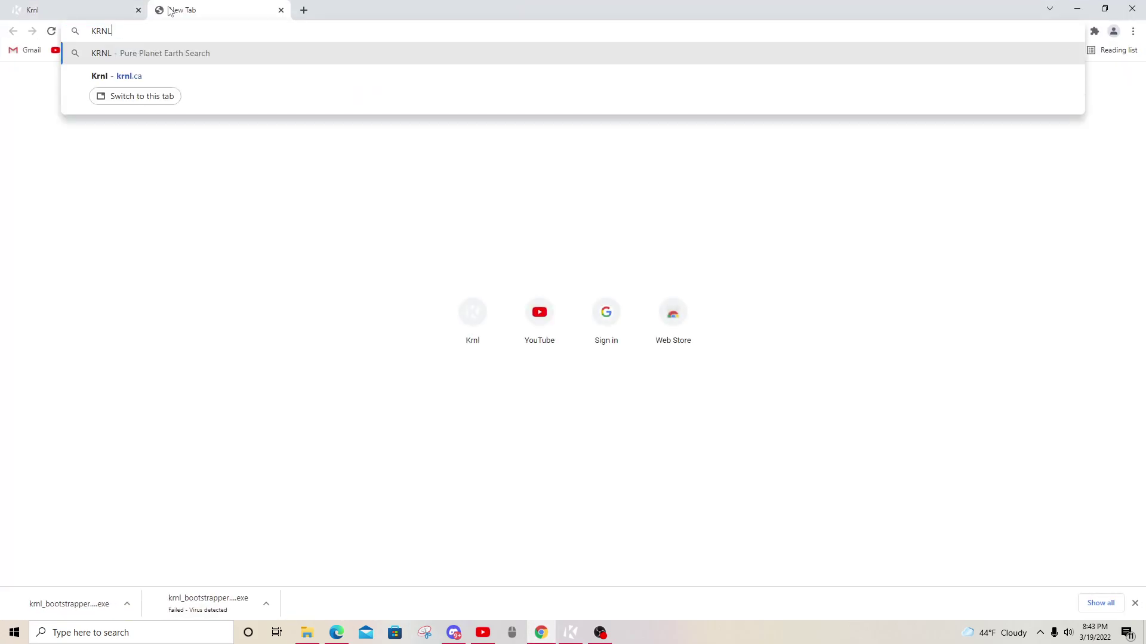
key("BackSpace")
key("BackSpace")
key("BackSpace")
type("krnl")
key("Return")
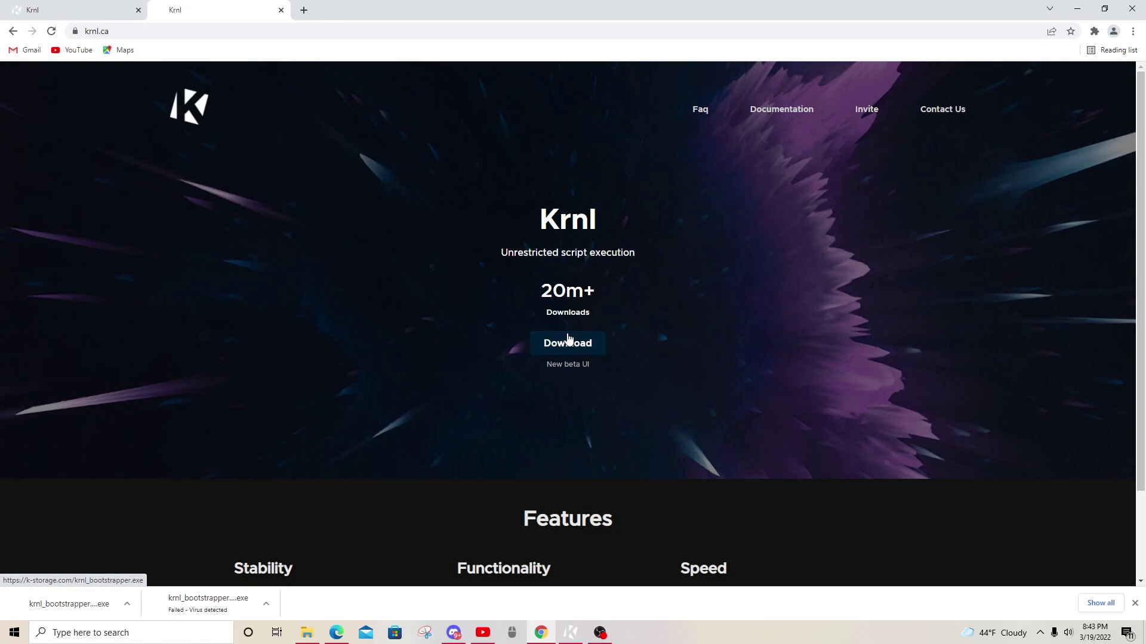
left_click(567, 339)
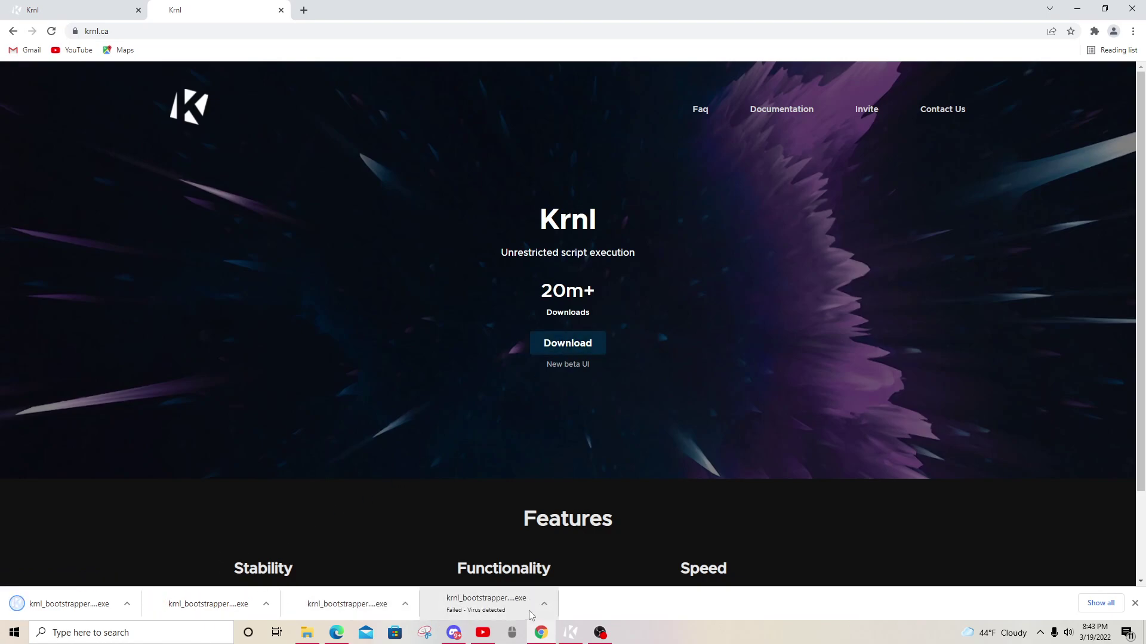
left_click(1131, 31)
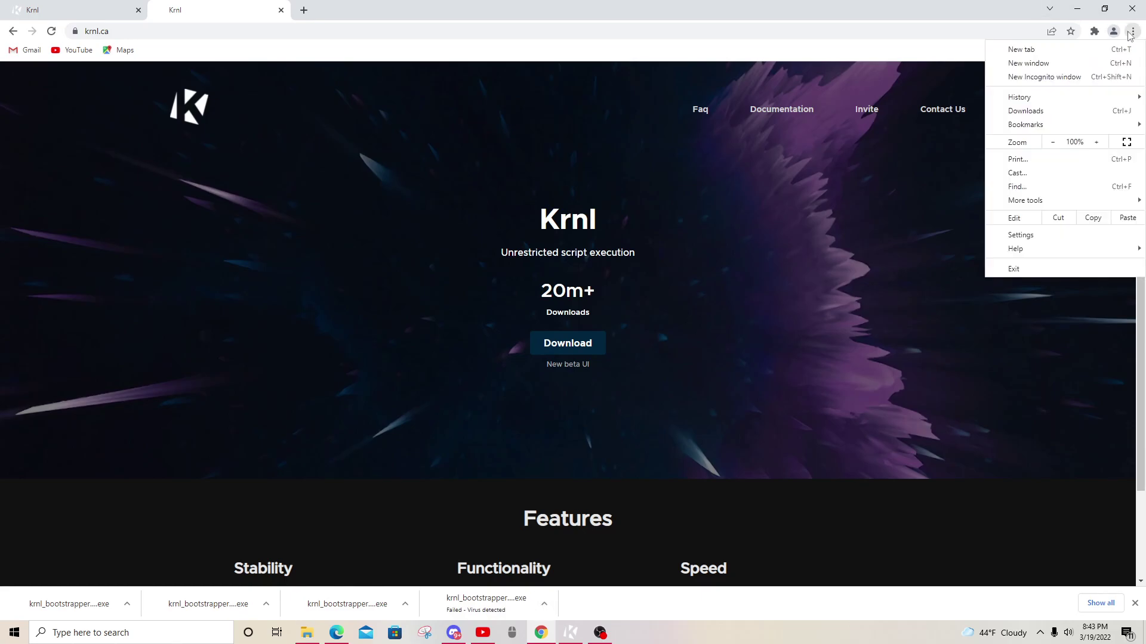
left_click(1044, 235)
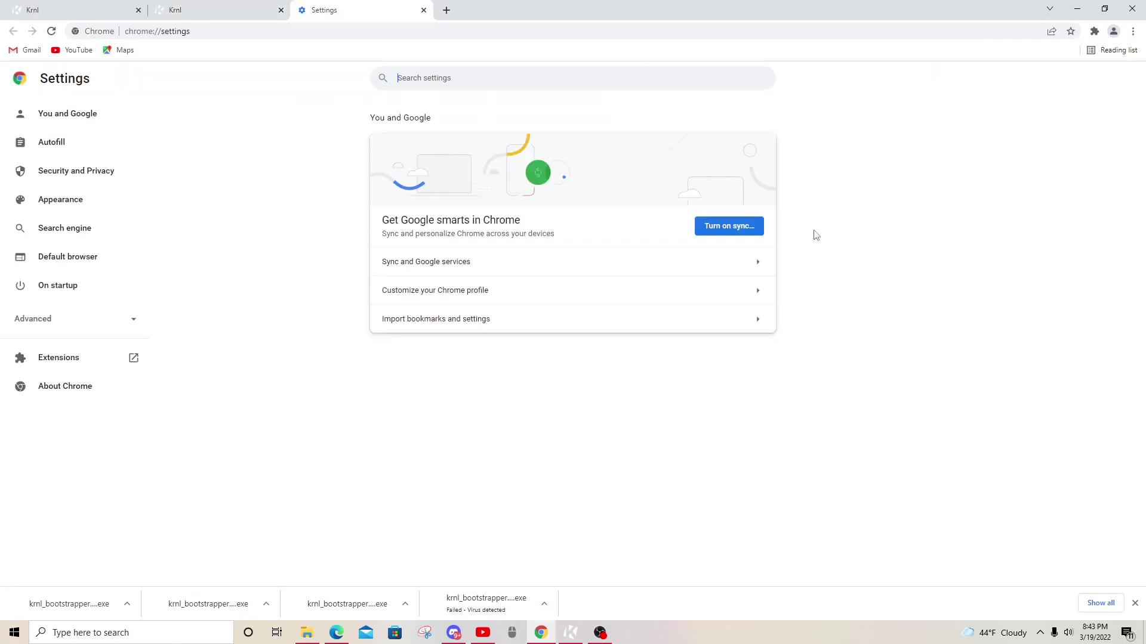
left_click(67, 179)
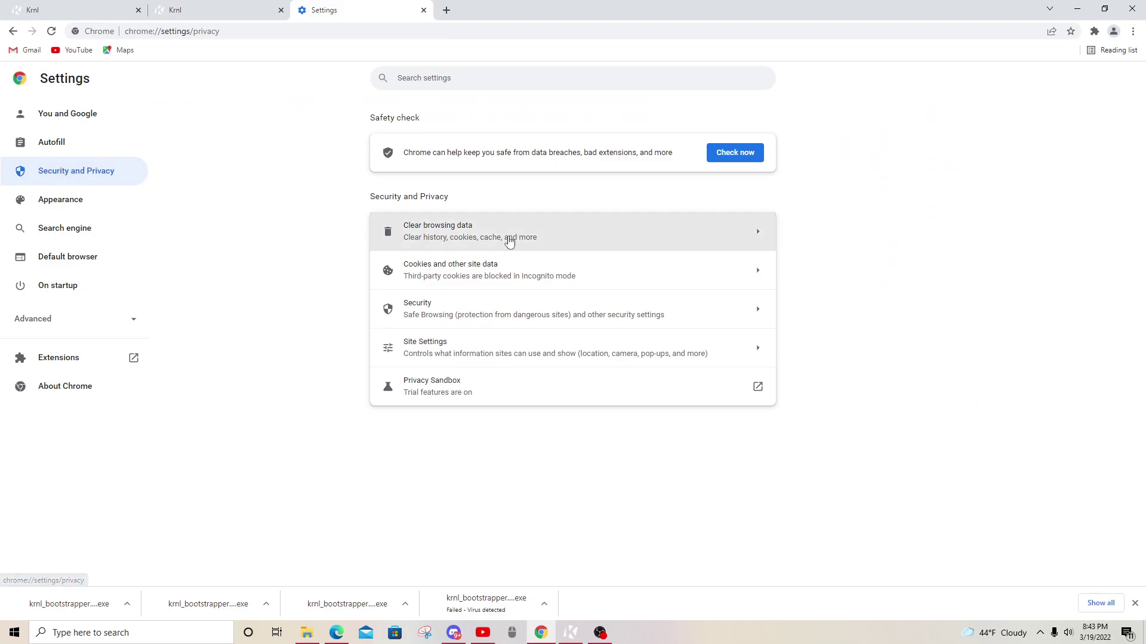
left_click(523, 308)
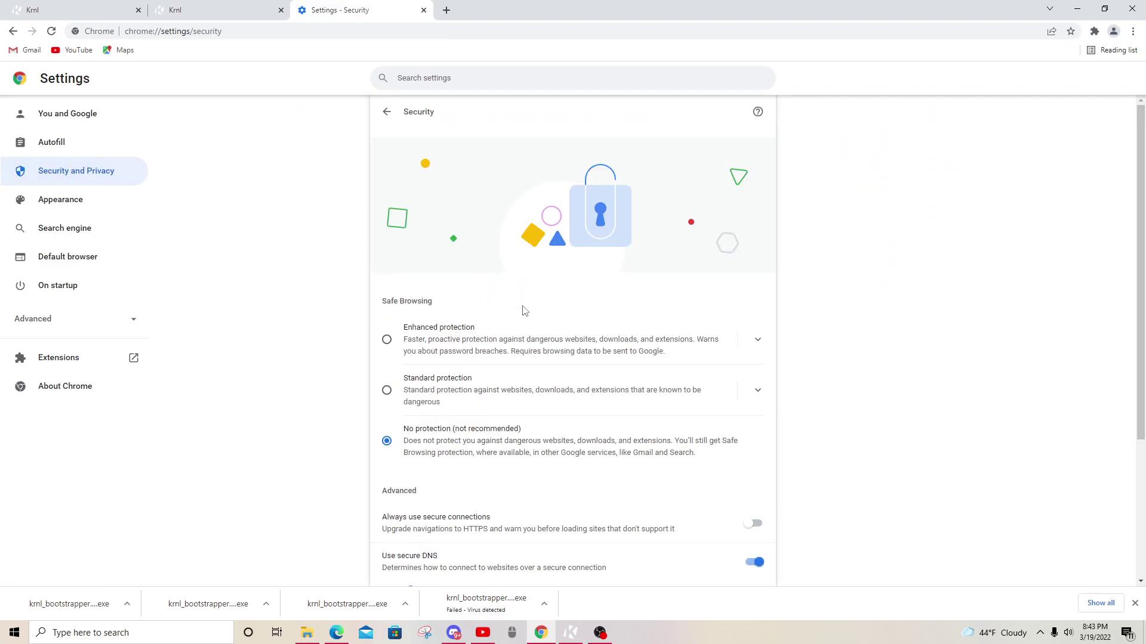
scroll(414, 428, "down", 1)
scroll(408, 389, "up", 1)
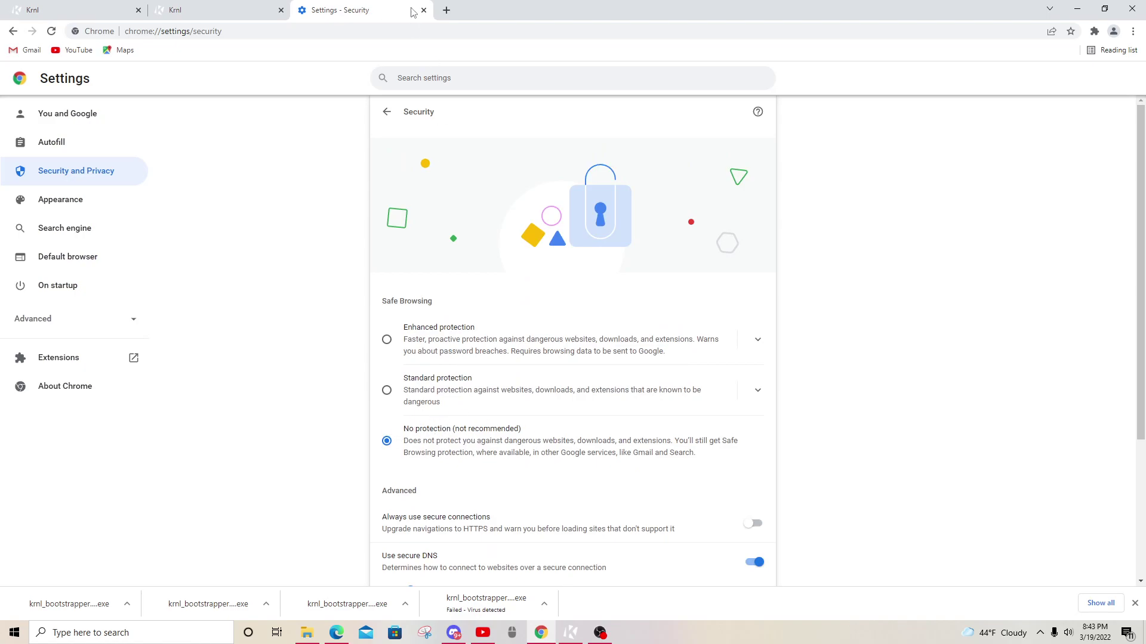
Step: Open Windows Security's Virus & threat protection settings via a 'virus' search and review the toggles
left_click(424, 10)
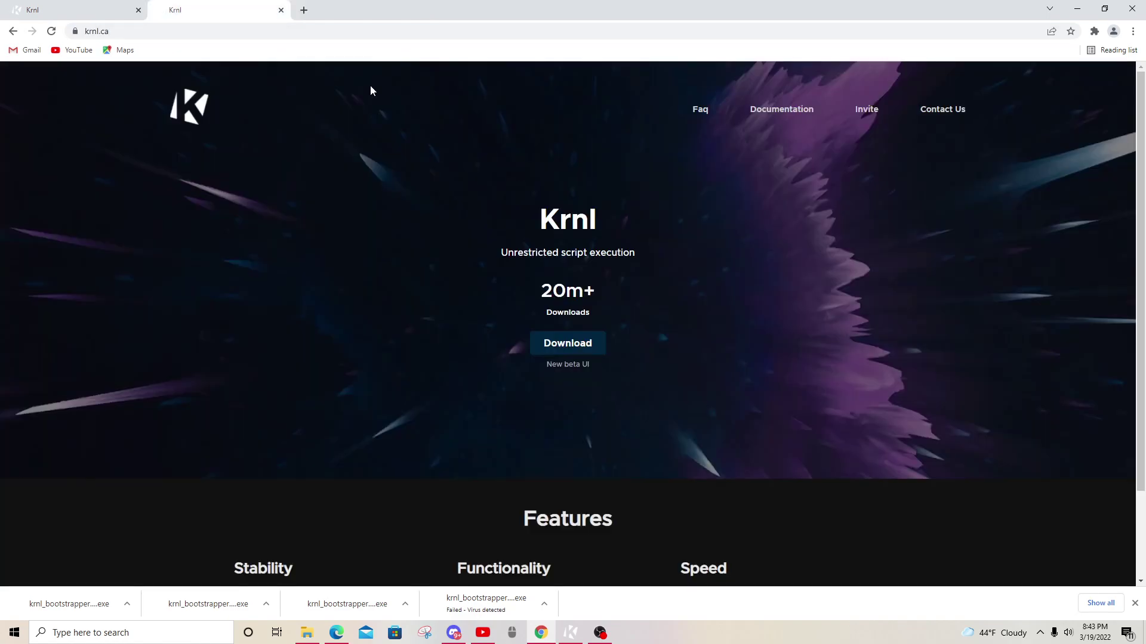
left_click(181, 633)
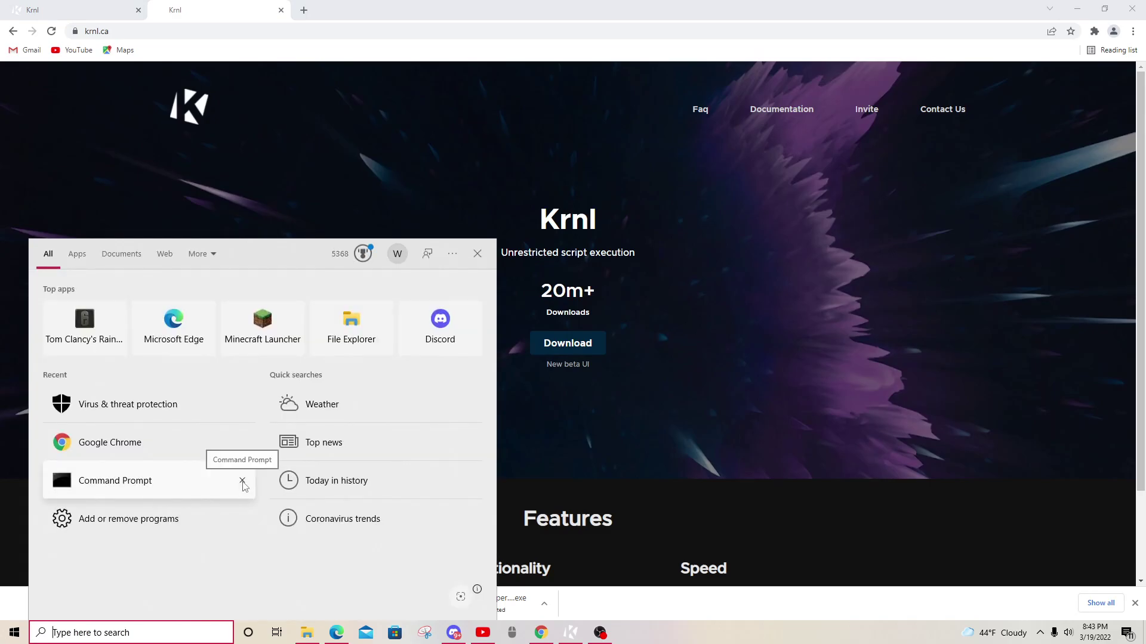
type("virus")
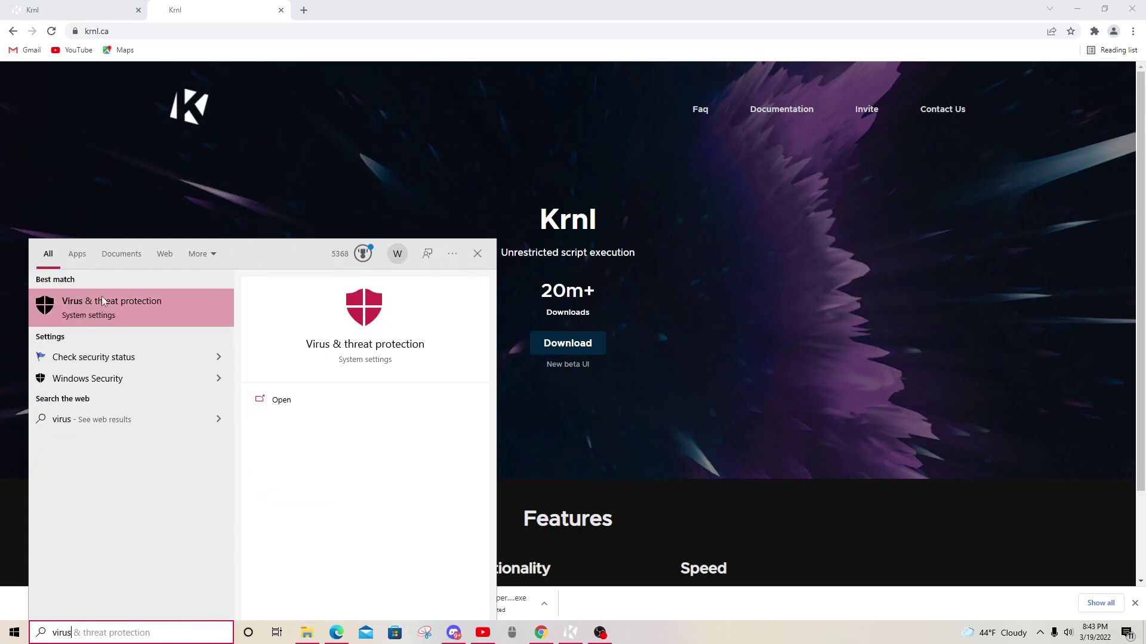
left_click(105, 299)
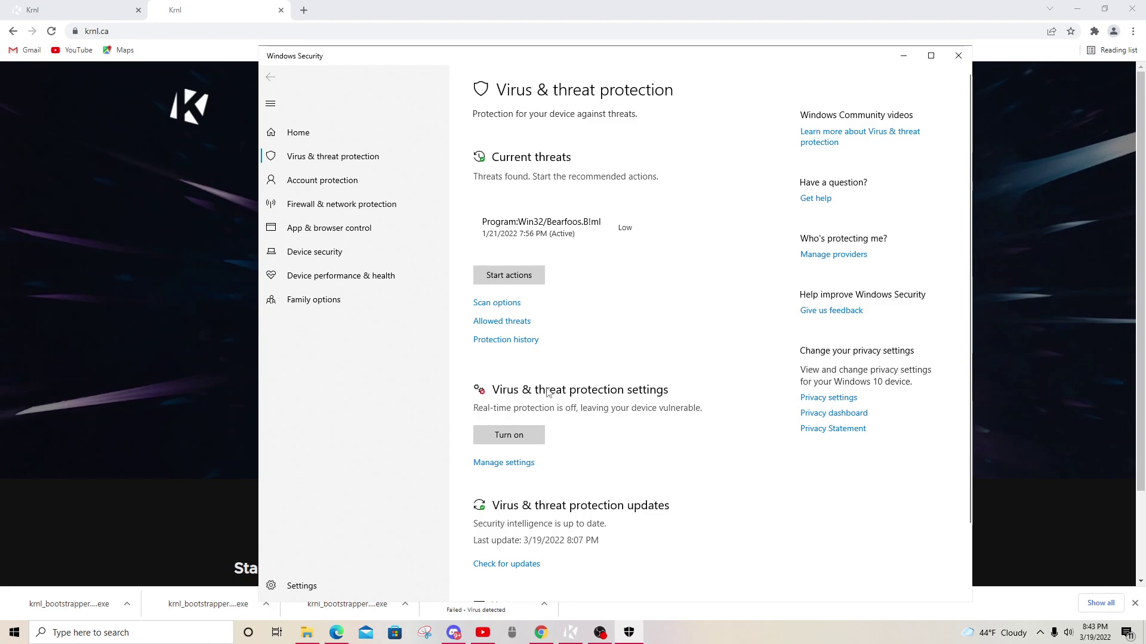
left_click(495, 465)
scroll(536, 268, "down", 4)
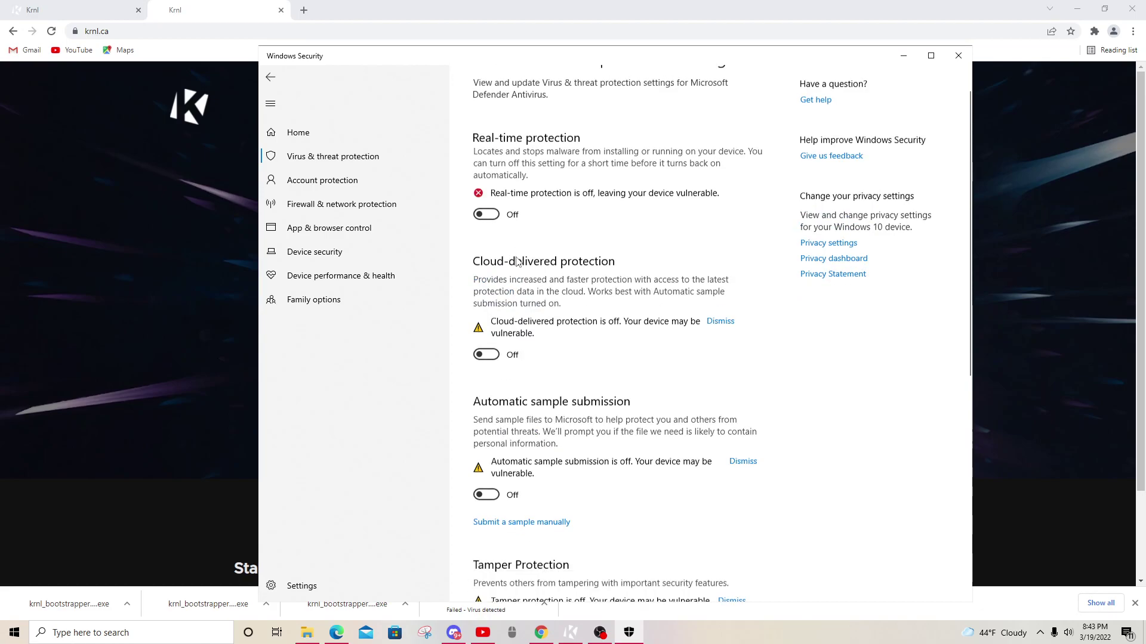
scroll(543, 286, "down", 4)
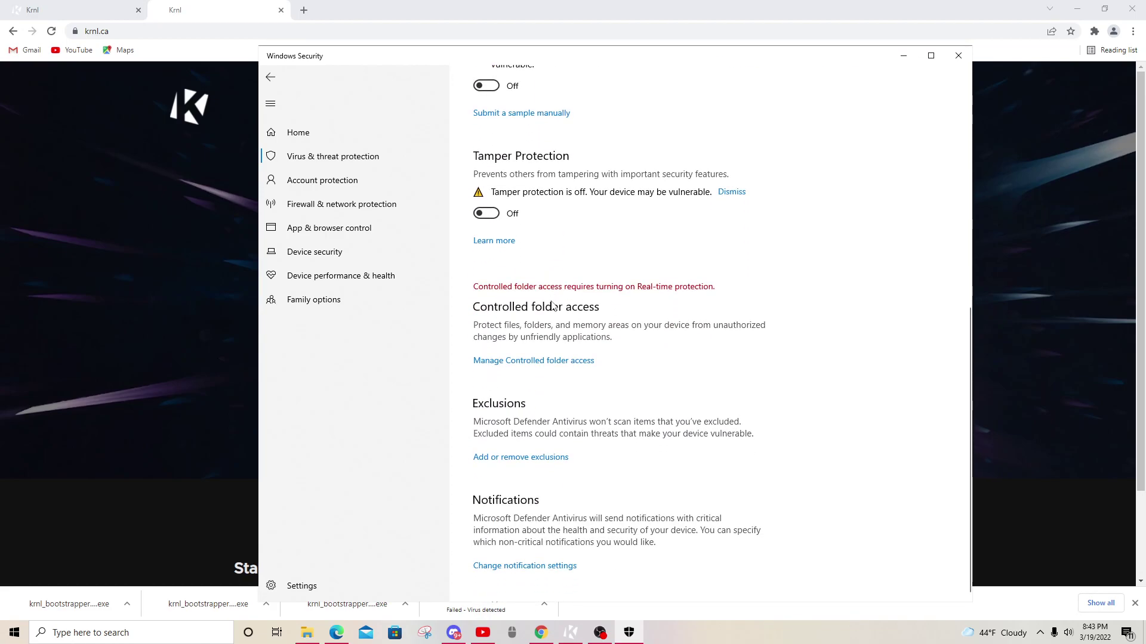
scroll(563, 286, "up", 3)
scroll(620, 292, "up", 5)
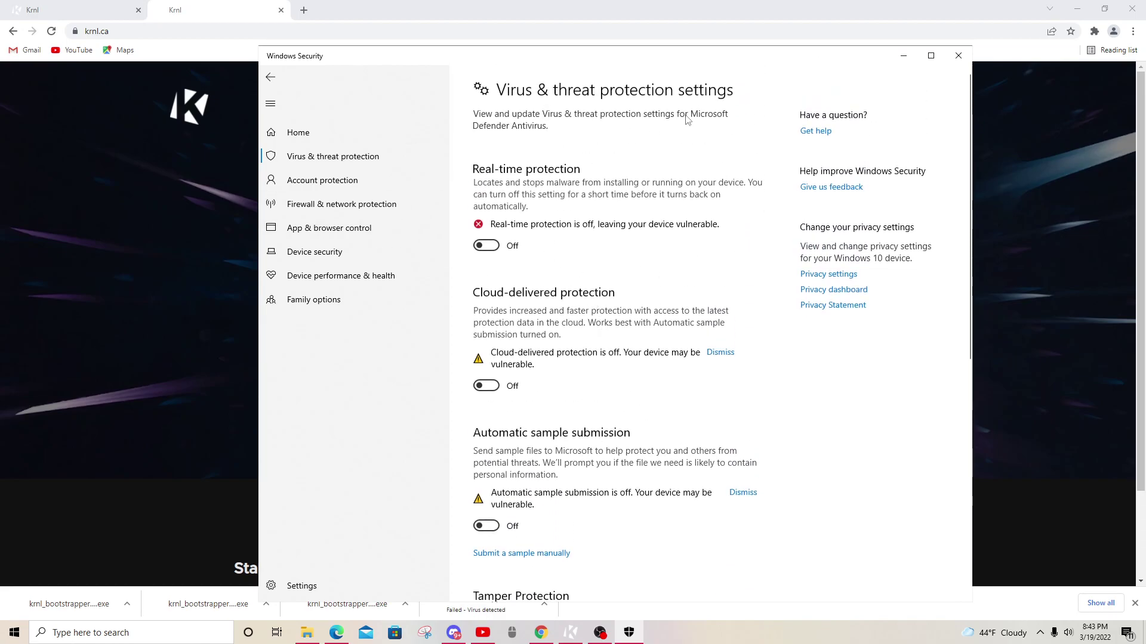
Step: Close Windows Security, re-download the KRNL bootstrapper and run it despite the malicious-file warning
left_click(958, 57)
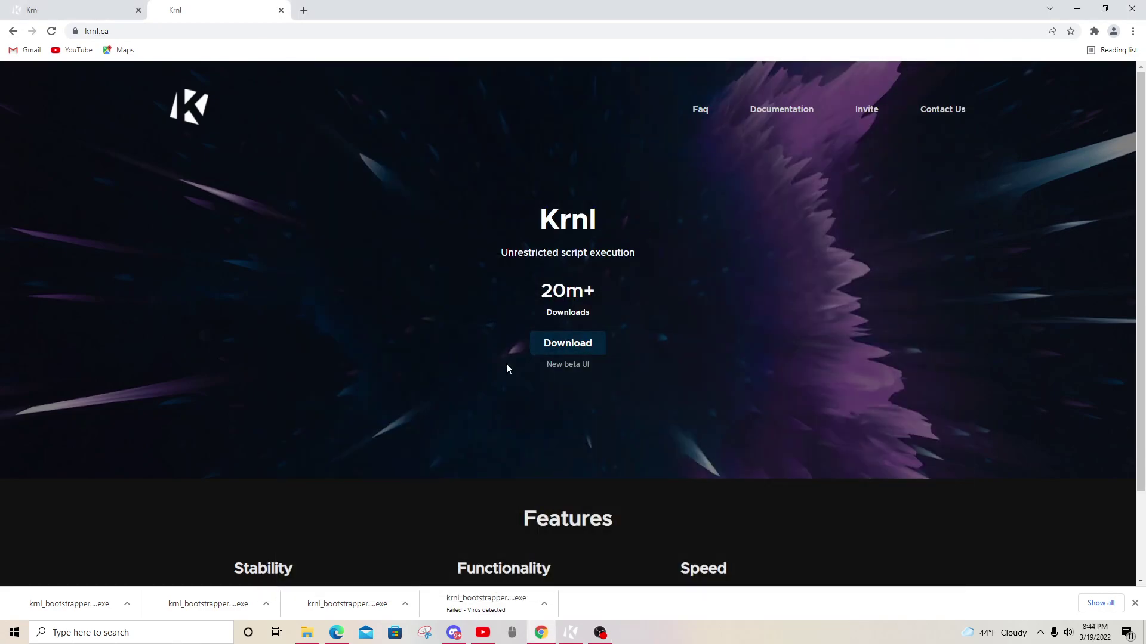
left_click(591, 342)
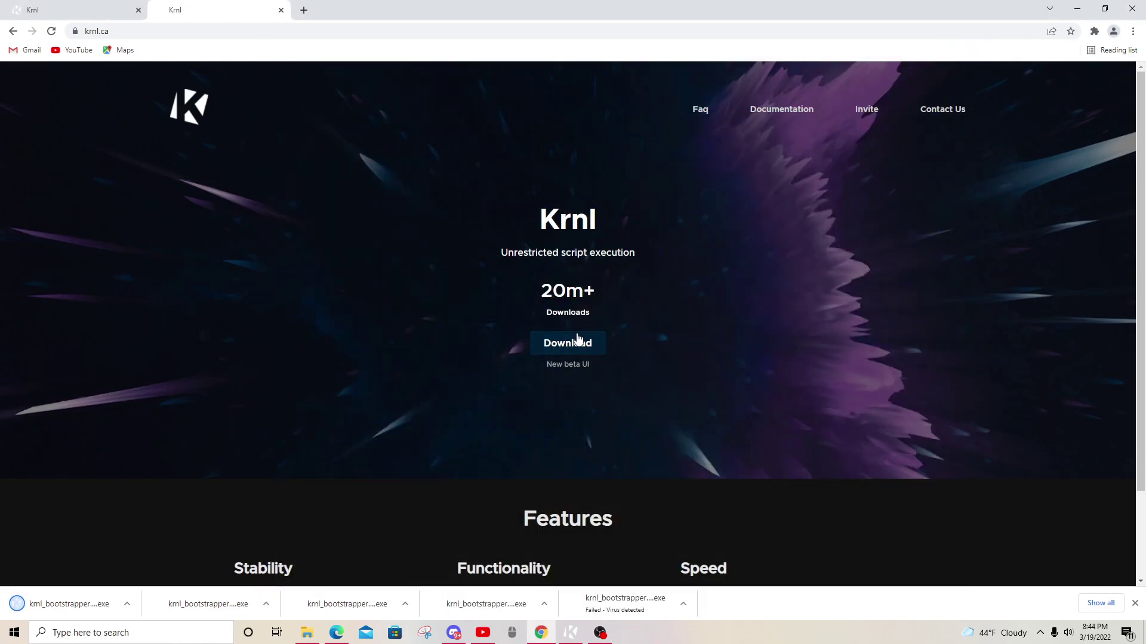
left_click(127, 604)
left_click(147, 528)
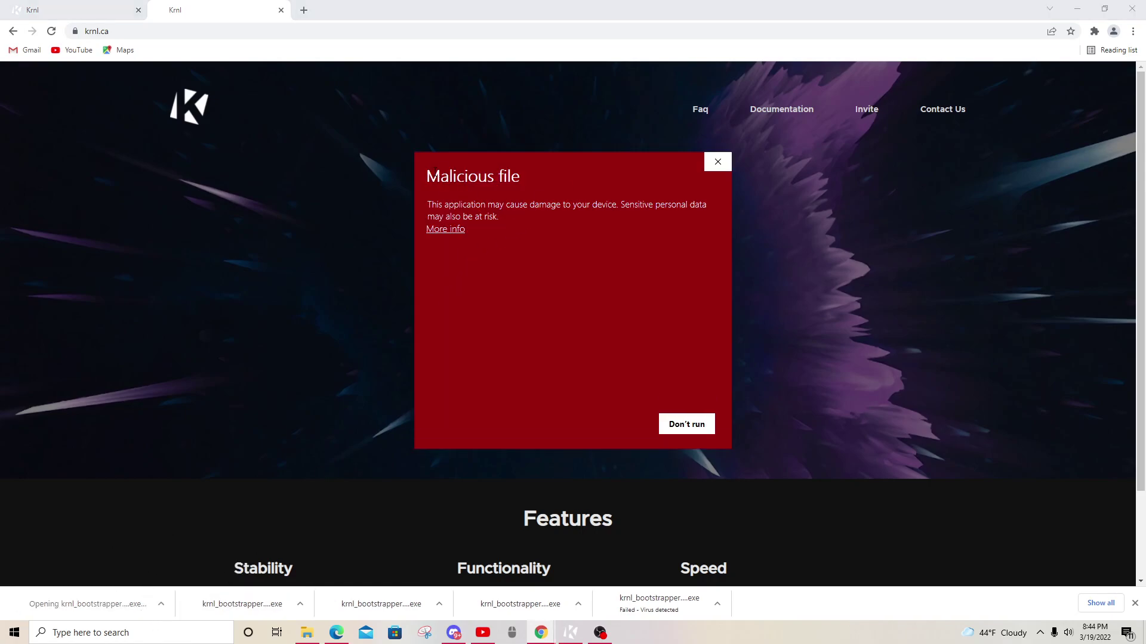
left_click(457, 233)
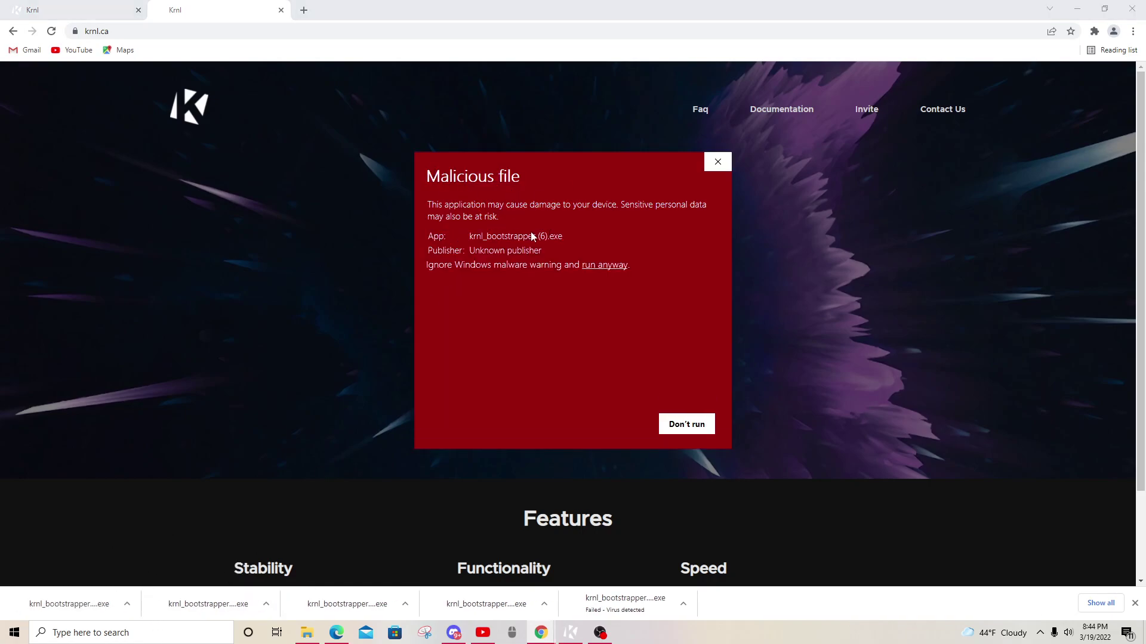
left_click(596, 266)
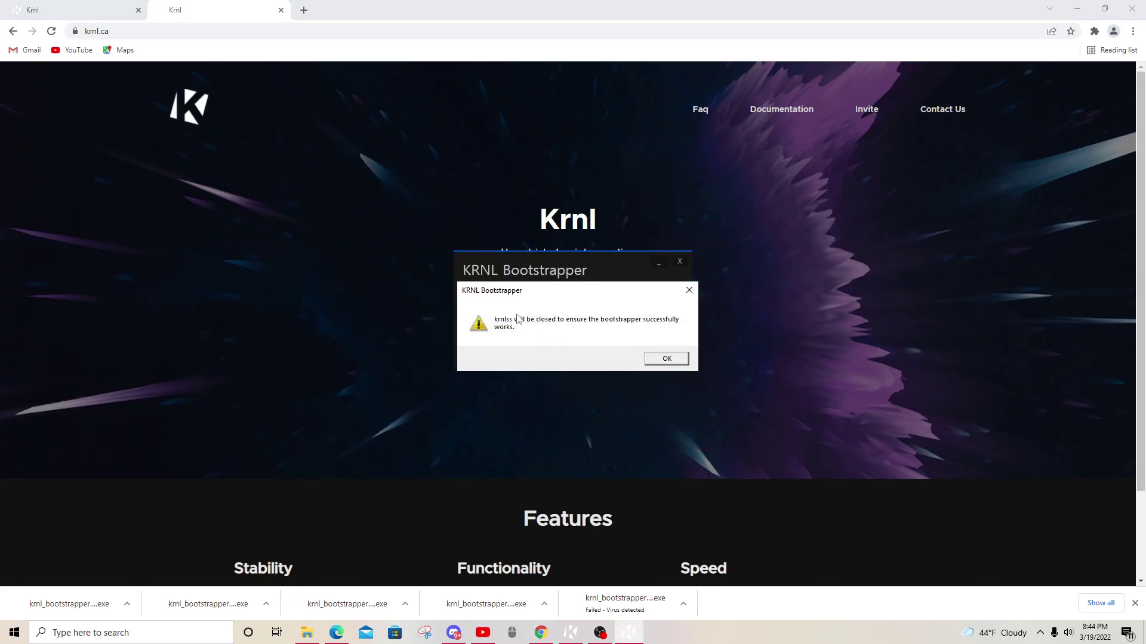
Step: Acknowledge the krnlss-closing notice and arrange the File Explorer and browser windows side by side
left_click(662, 358)
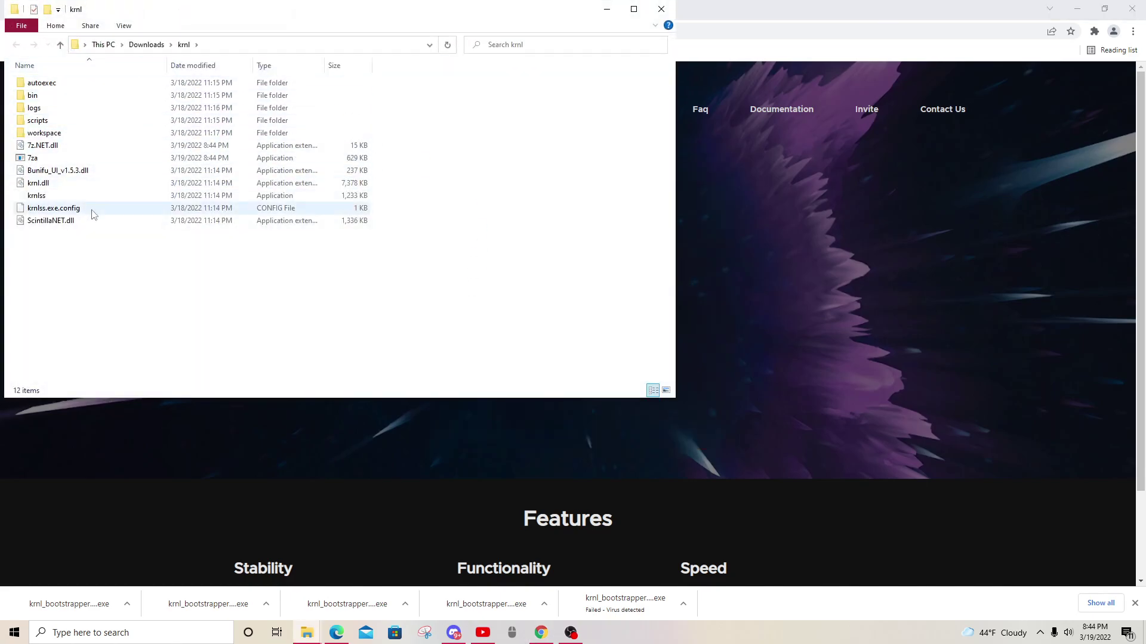
mouse_move(540, 1)
left_mouse_down()
mouse_move(582, 179)
mouse_move(645, 174)
left_mouse_up()
left_click(861, 98)
key("super+Down")
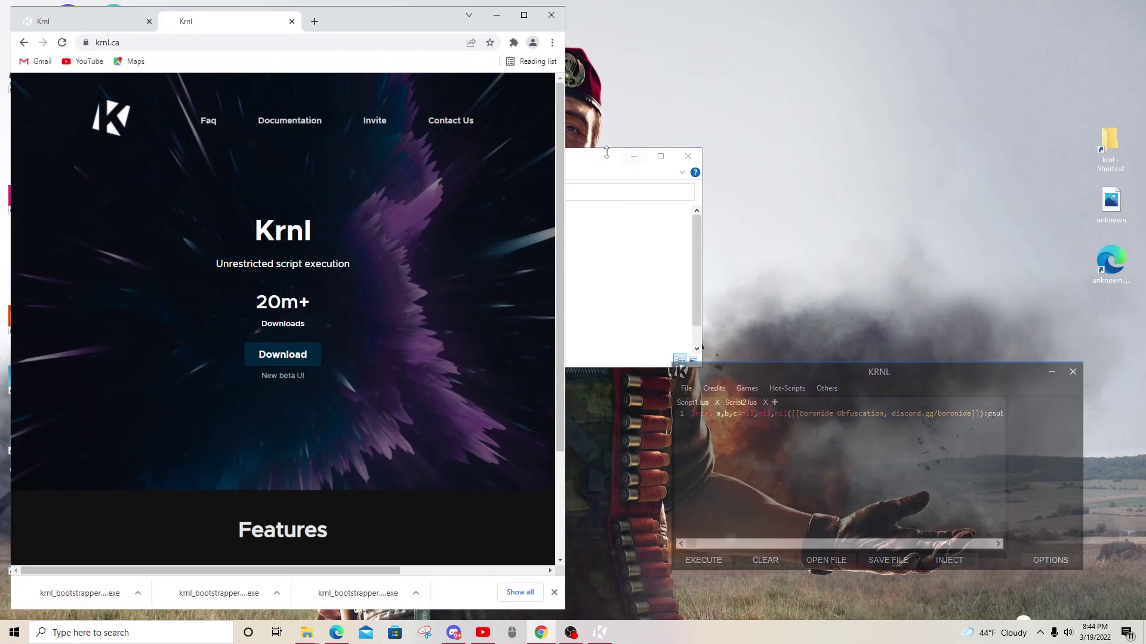
left_click(599, 153)
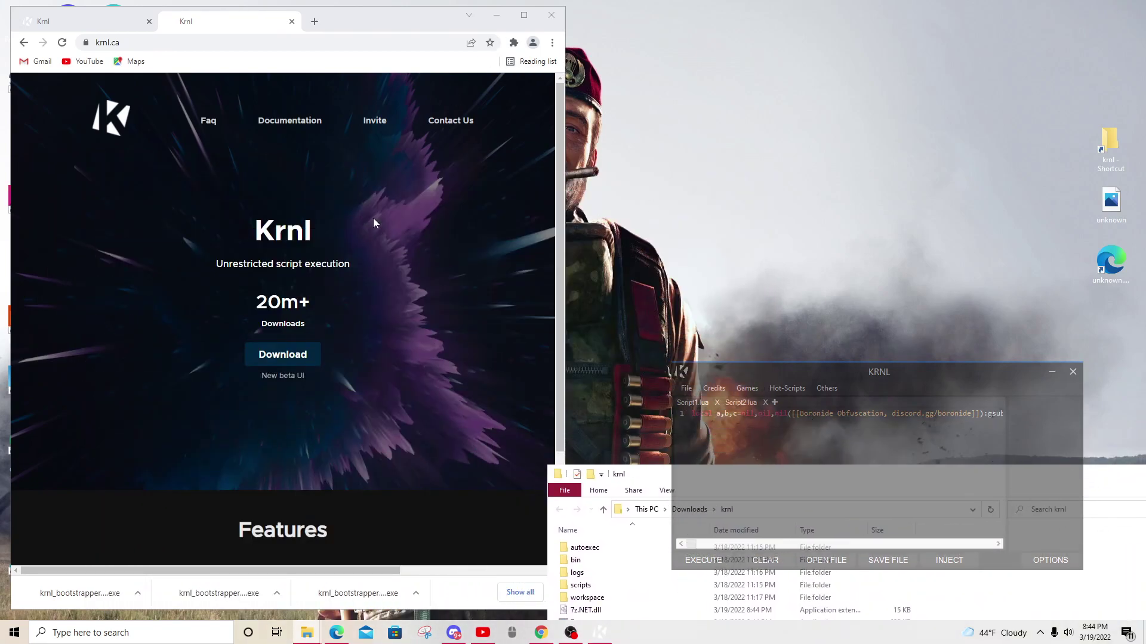
Step: Create a desktop shortcut to the krnl folder and close the folder window
left_click_drag(651, 485, 469, 271)
mouse_move(544, 296)
left_mouse_down()
mouse_move(580, 240)
mouse_move(802, 132)
left_mouse_up()
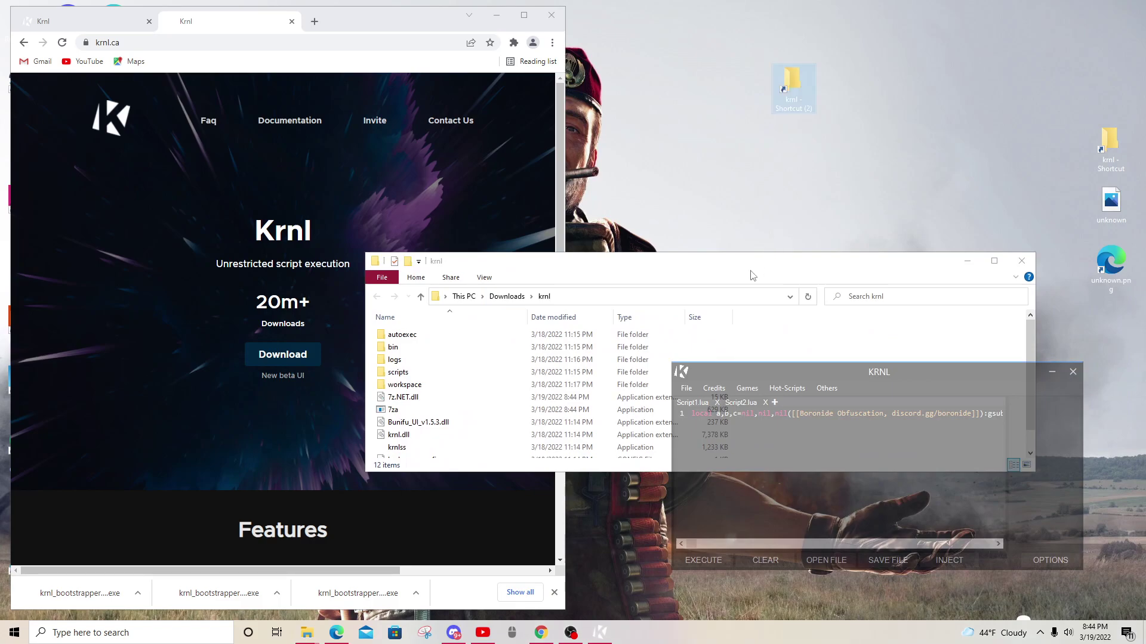
left_click_drag(746, 252, 693, 301)
left_click(795, 82)
left_click_drag(924, 316, 894, 288)
left_click(1008, 291)
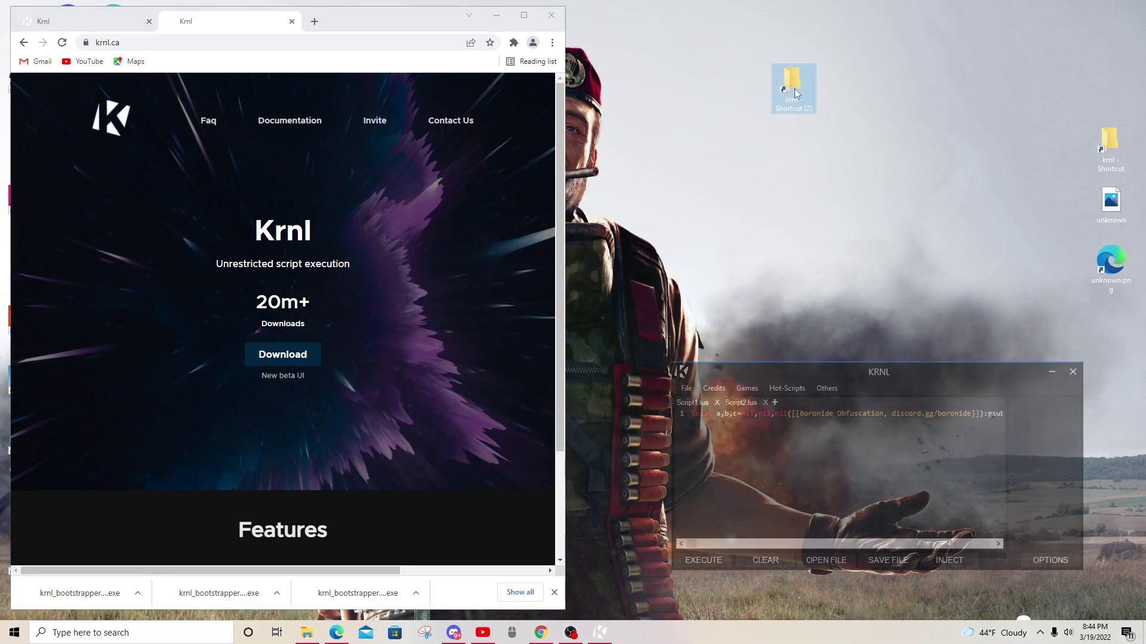
Step: Open the krnl folder from the new desktop shortcut and scroll down to krnlss
double_click(804, 84)
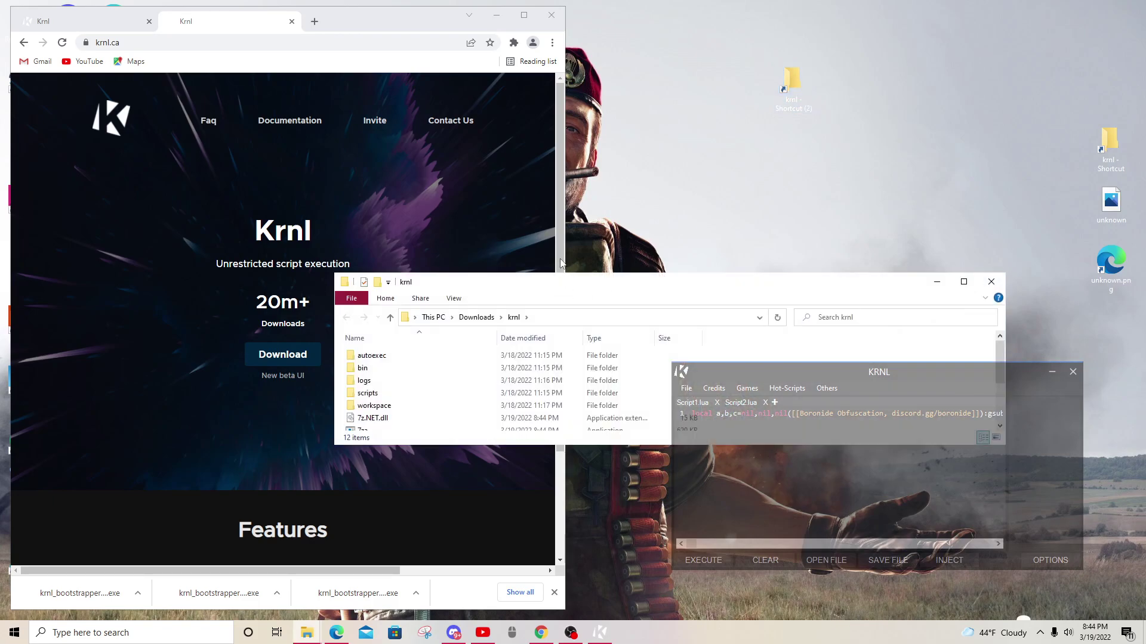
mouse_move(585, 282)
left_mouse_down()
mouse_move(609, 243)
mouse_move(615, 186)
left_mouse_up()
left_click(987, 190)
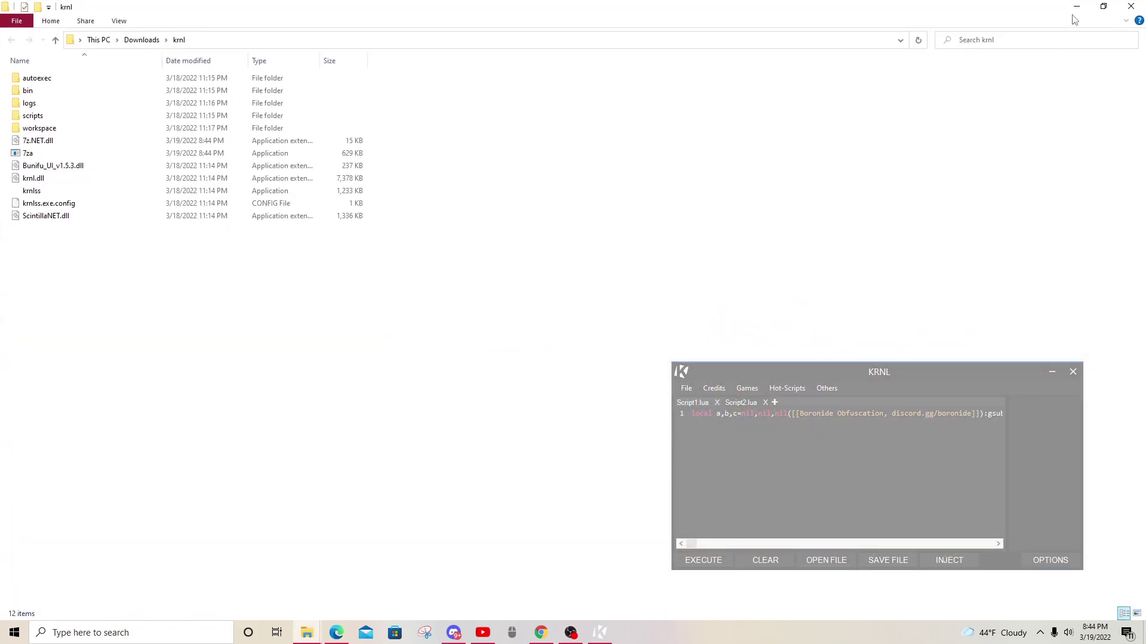
mouse_move(1092, 15)
left_mouse_down()
mouse_move(1038, 176)
mouse_move(1071, 182)
mouse_move(1026, 146)
mouse_move(1065, 12)
mouse_move(916, 24)
mouse_move(869, 107)
left_mouse_up()
scroll(421, 214, "down", 1)
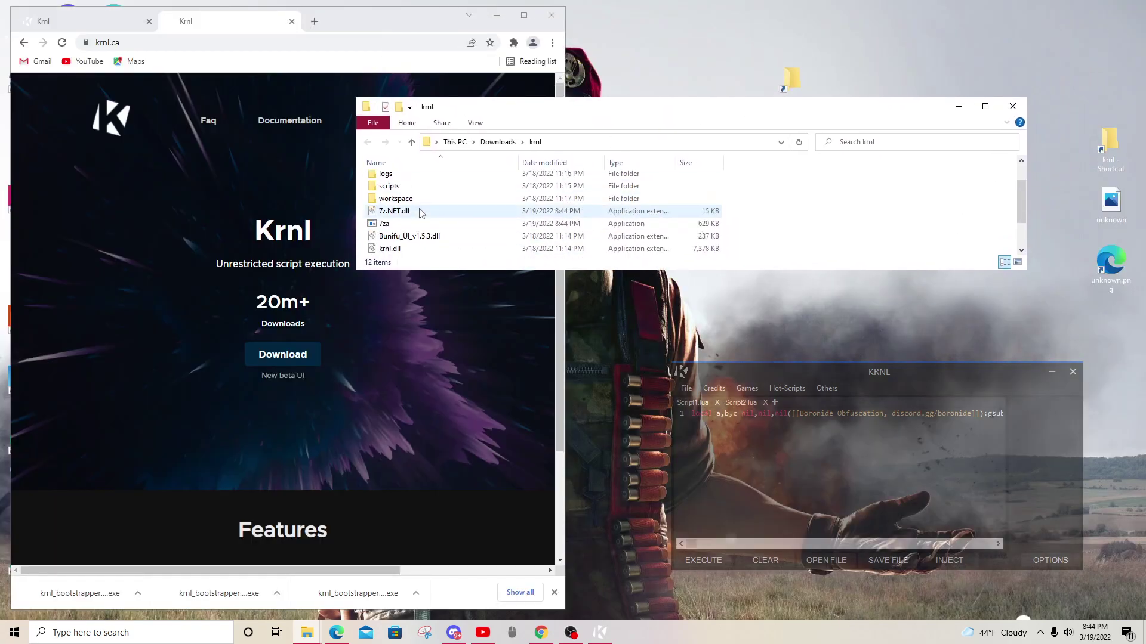
scroll(421, 214, "down", 1)
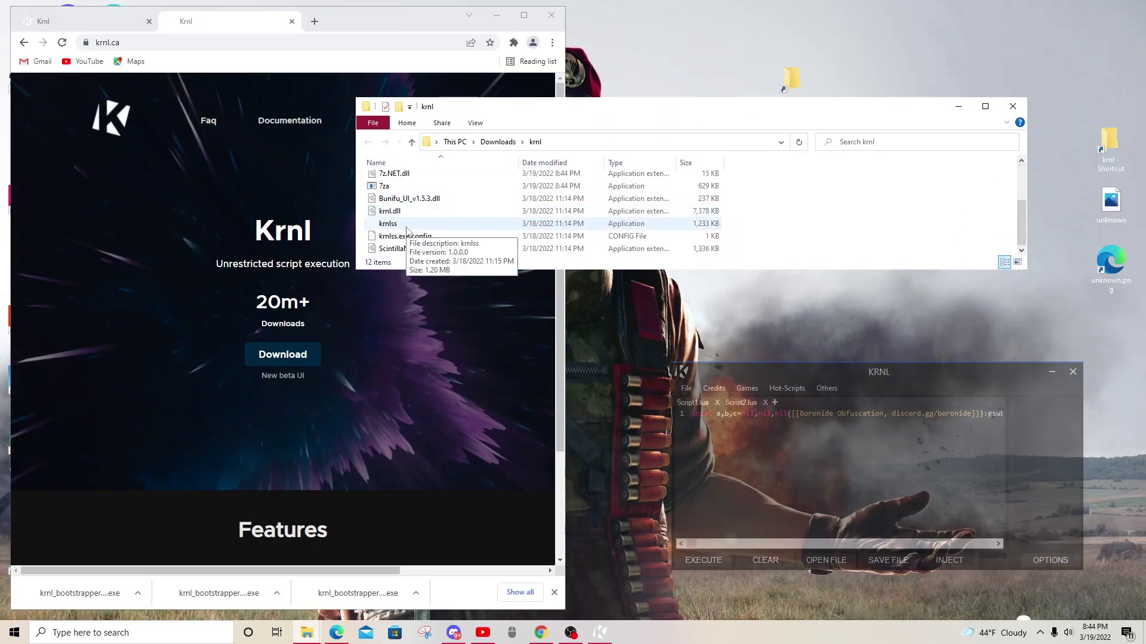
Step: Launch krnlss, move the new KRNL window higher and minimize the browser
double_click(406, 230)
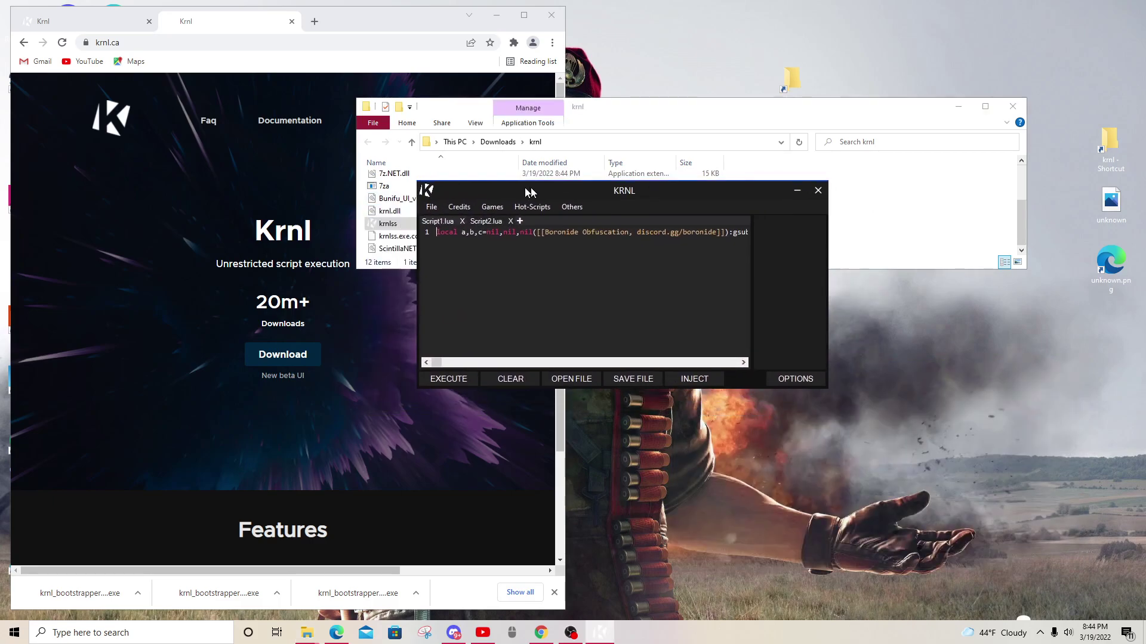
left_click_drag(833, 139, 836, 84)
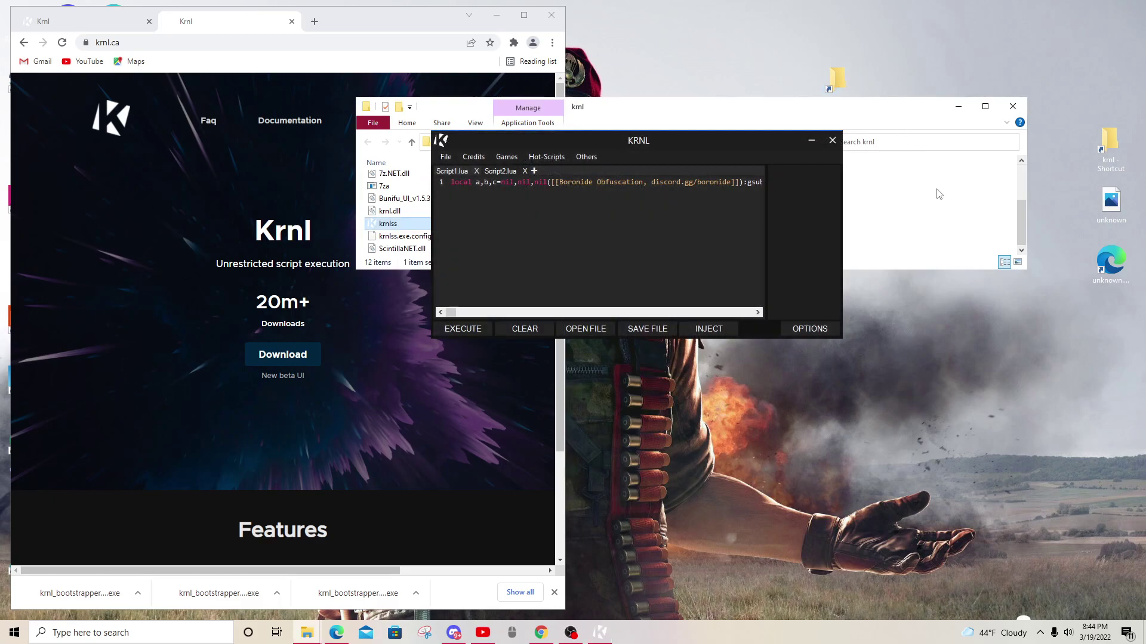
left_click(496, 15)
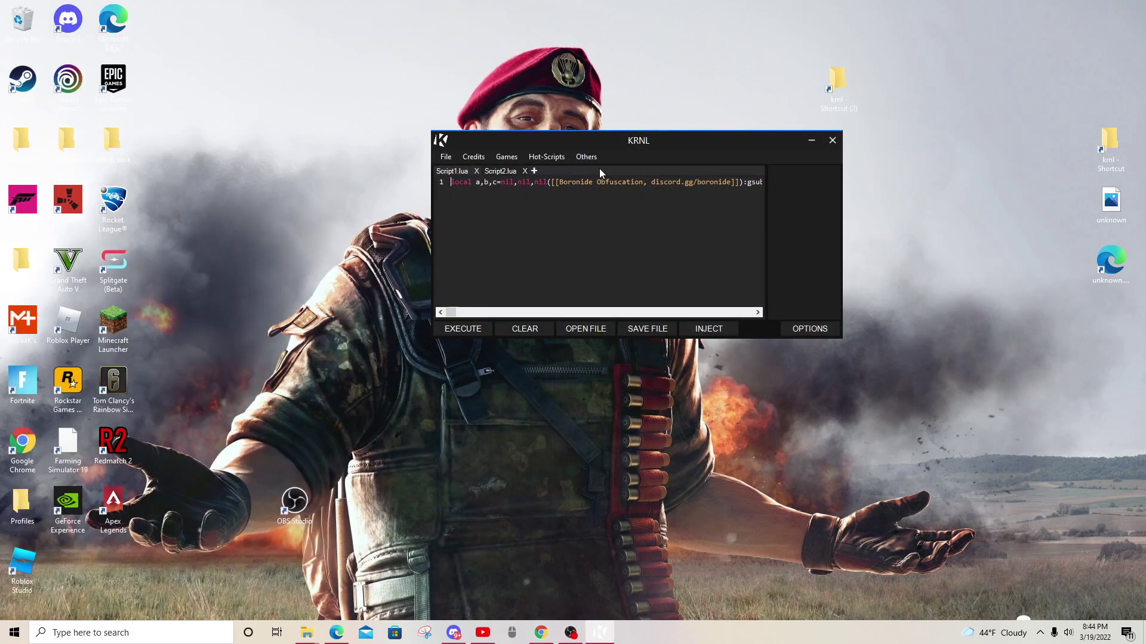
Step: Start Phantom Forces from its Edge tab, keeping the KRNL window clear of the game
mouse_move(336, 632)
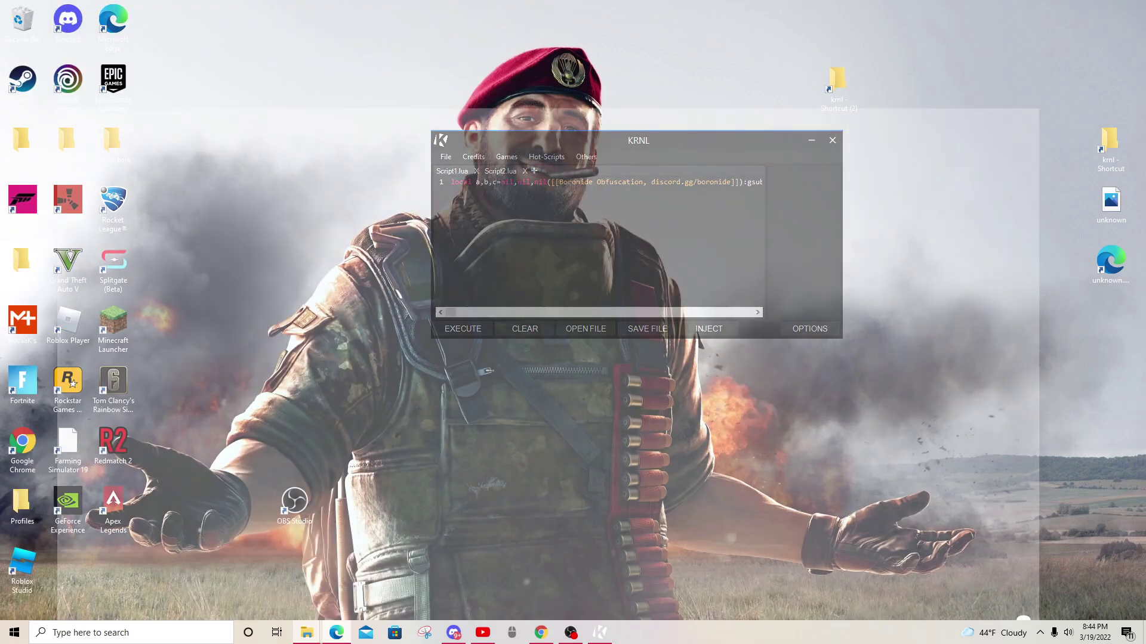
left_click(364, 582)
left_click(109, 13)
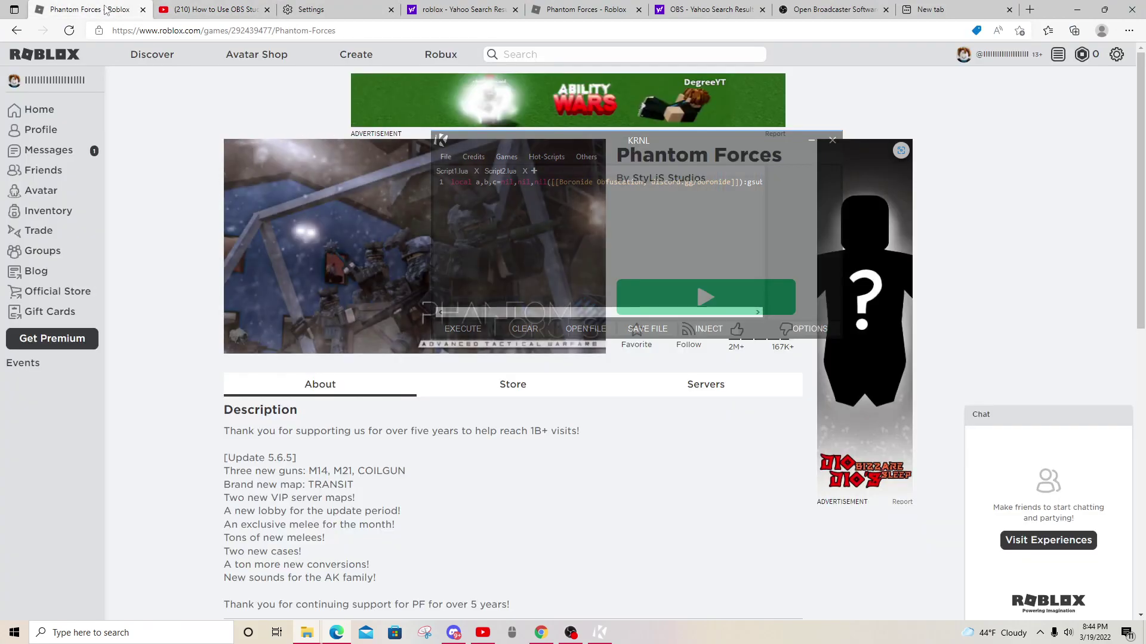
mouse_move(636, 206)
left_mouse_down()
mouse_move(692, 261)
mouse_move(708, 409)
left_mouse_up()
left_click(722, 290)
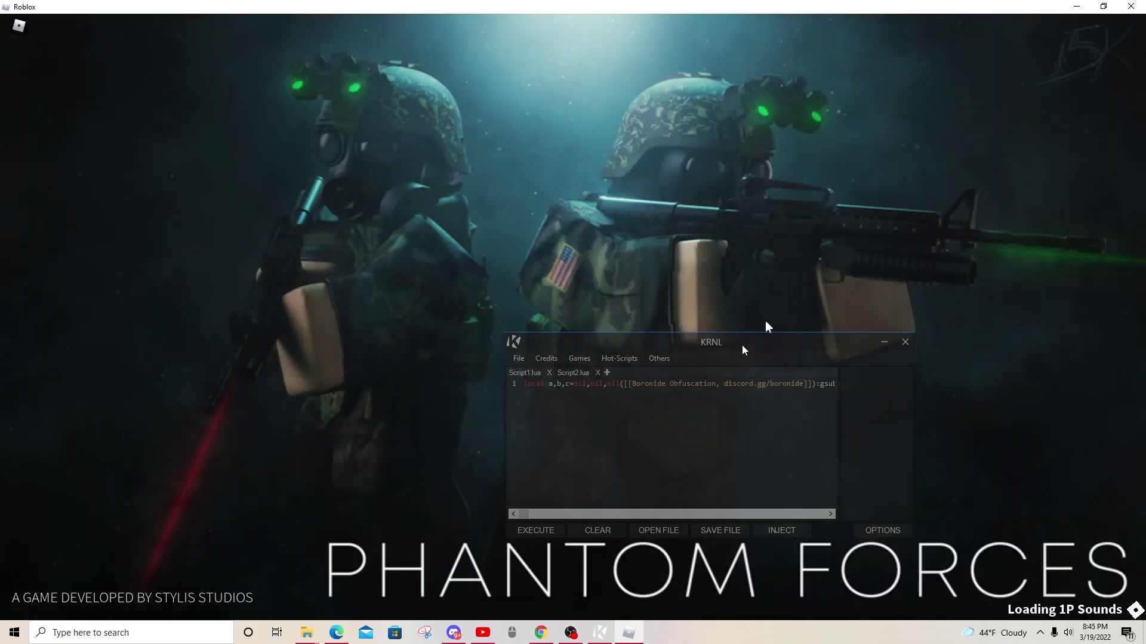
mouse_move(743, 349)
left_mouse_down()
mouse_move(674, 306)
mouse_move(415, 292)
left_mouse_up()
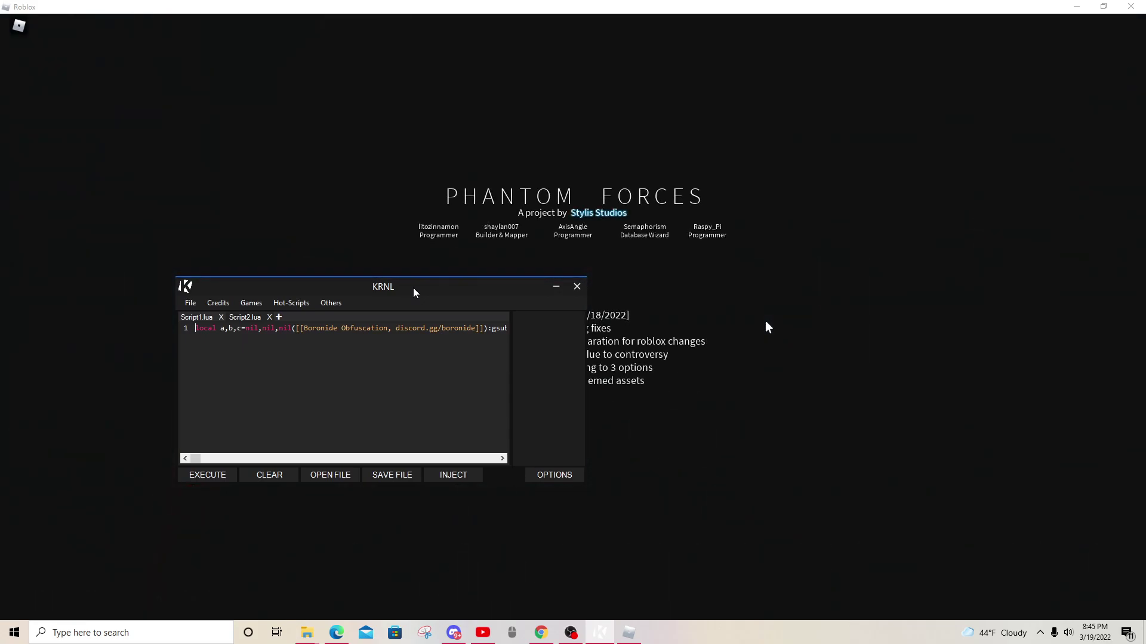
mouse_move(414, 291)
left_mouse_down()
mouse_move(796, 222)
mouse_move(912, 116)
mouse_move(927, 146)
mouse_move(932, 381)
mouse_move(885, 391)
mouse_move(907, 365)
mouse_move(948, 351)
mouse_move(963, 269)
mouse_move(545, 230)
mouse_move(286, 366)
mouse_move(470, 266)
mouse_move(738, 200)
mouse_move(899, 249)
mouse_move(903, 271)
mouse_move(716, 221)
mouse_move(355, 263)
mouse_move(291, 329)
left_mouse_up()
Step: Inject KRNL into Phantom Forces and open the KRNL key page via Others > Get Key
left_click(349, 520)
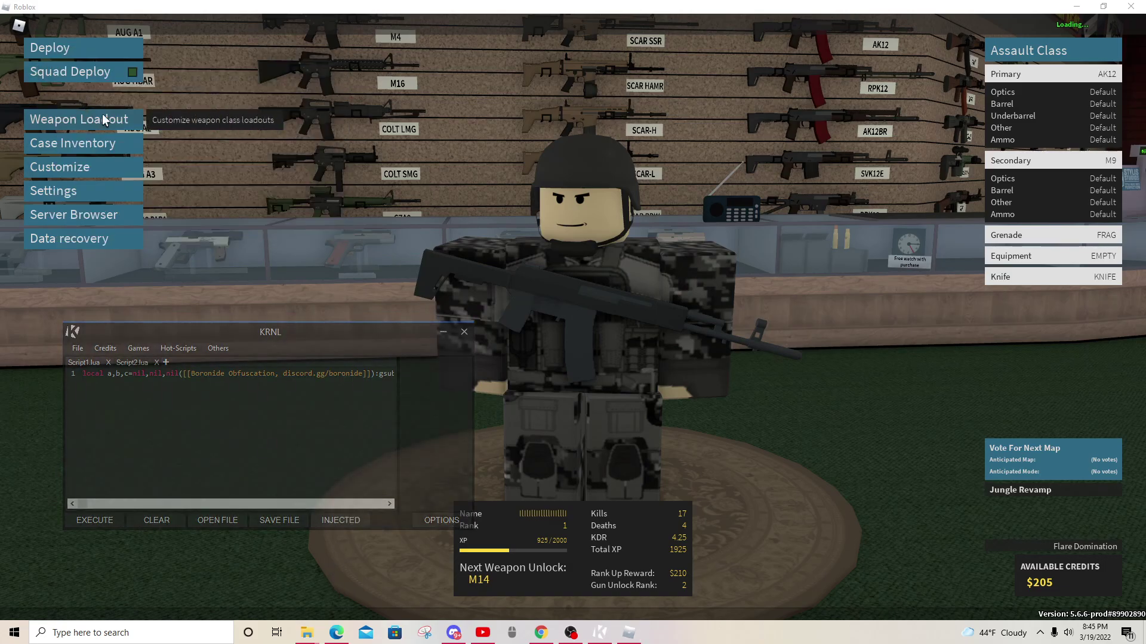
mouse_move(232, 344)
left_mouse_down()
mouse_move(266, 323)
mouse_move(478, 288)
mouse_move(654, 221)
mouse_move(598, 225)
left_mouse_up()
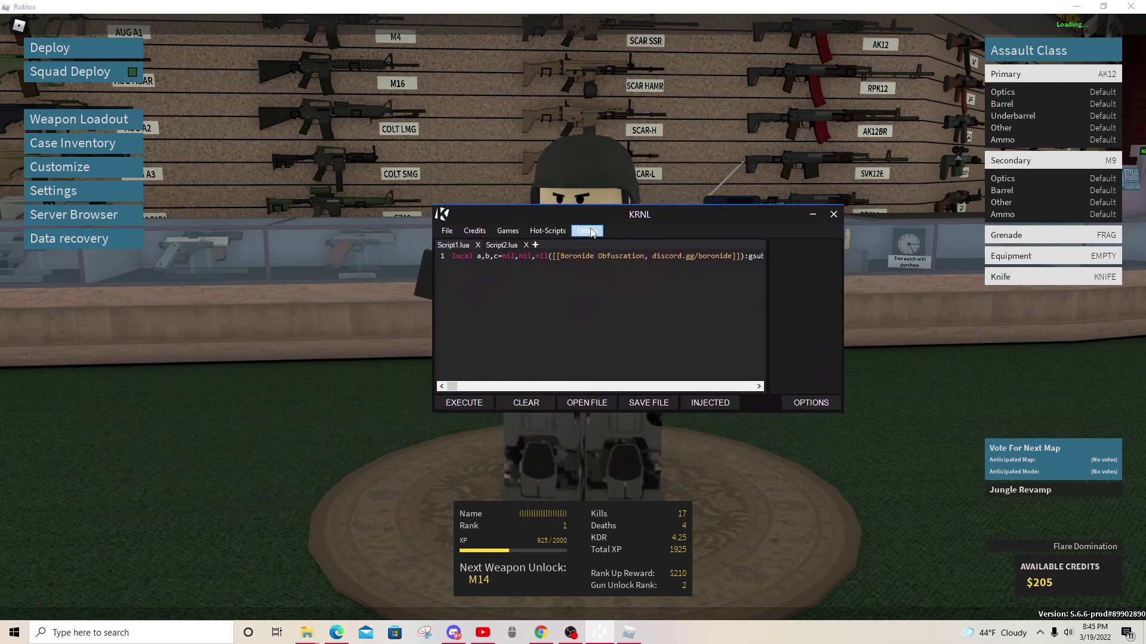
left_click(592, 233)
left_click(625, 253)
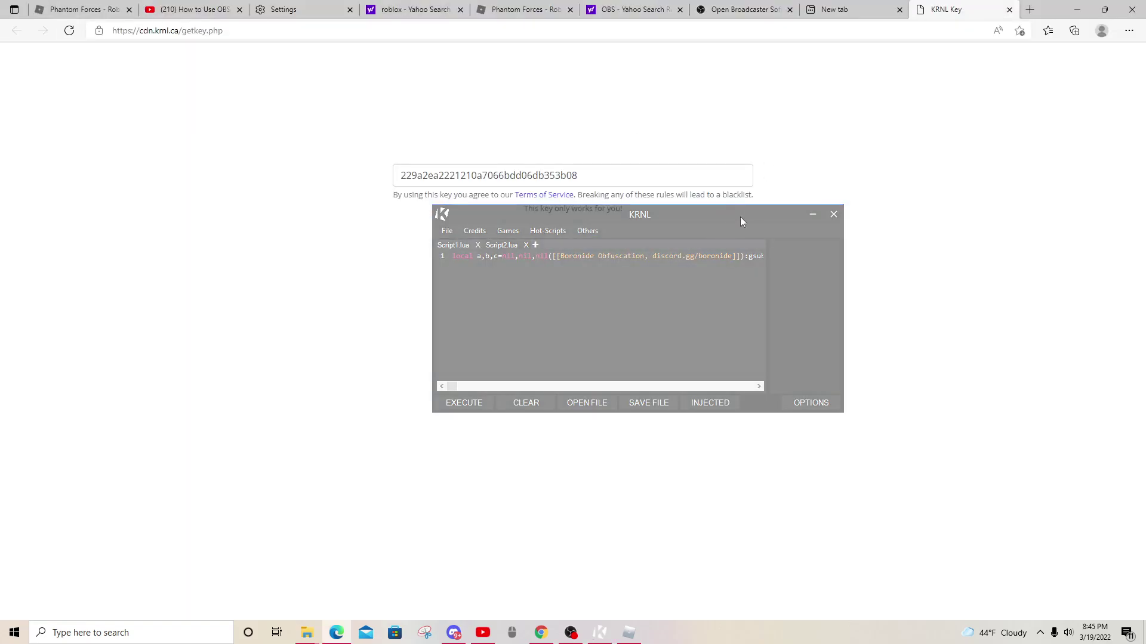
mouse_move(740, 217)
left_mouse_down()
mouse_move(774, 344)
mouse_move(797, 366)
left_mouse_up()
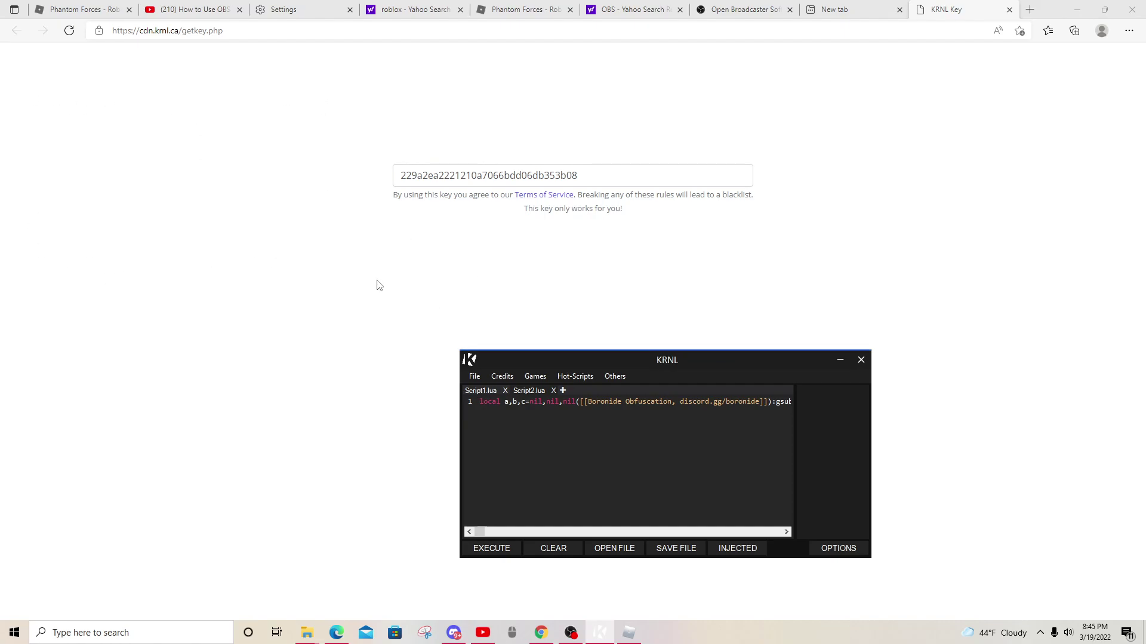
Step: Close the KRNL Key tab, return to Roblox and switch KRNL to the projectevo loader script
left_click(1009, 10)
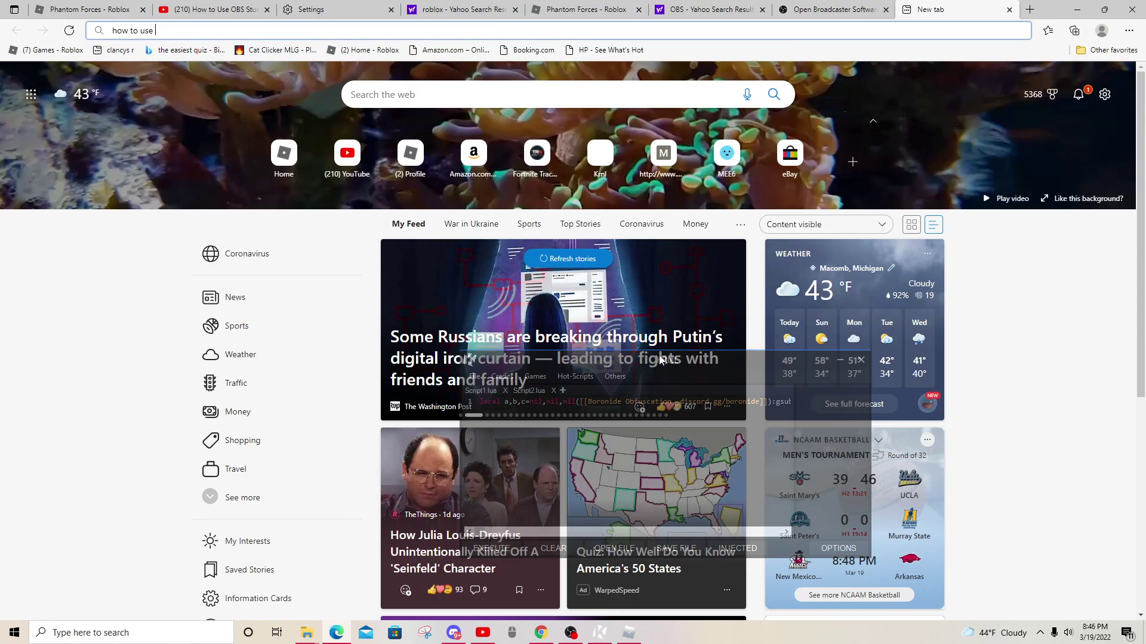
left_click(629, 633)
left_click_drag(723, 316, 759, 209)
left_click(551, 232)
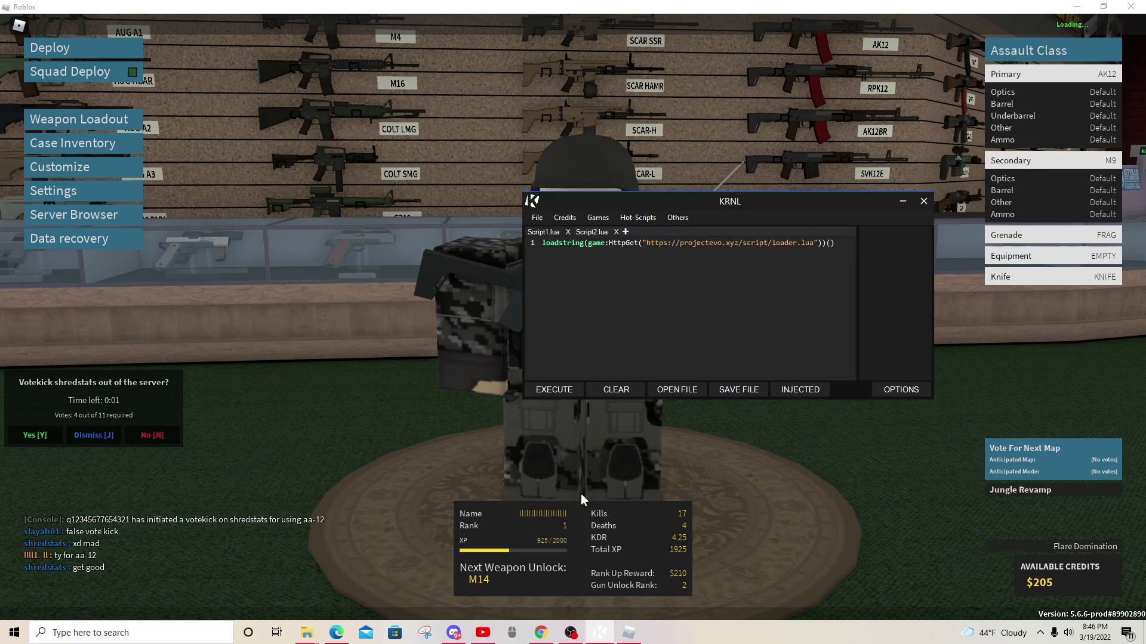
Step: In EvoV2 Visuals, enable Show Boxes, Show Distances, Show Health Percentages and Show Health Bars
left_click(775, 191)
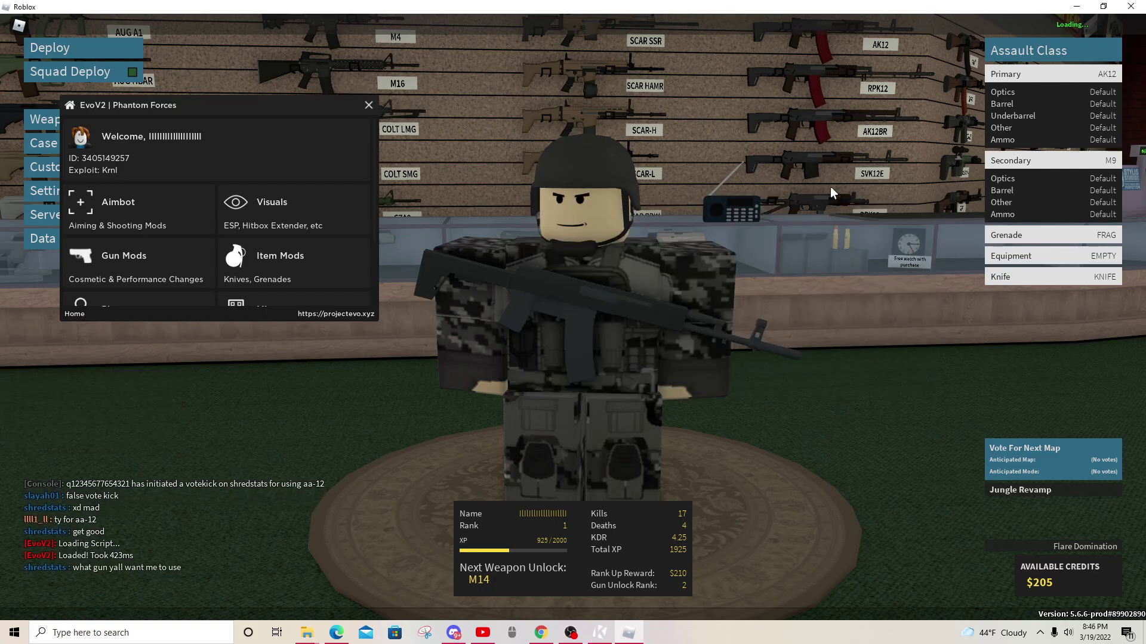
left_click_drag(215, 117, 307, 103)
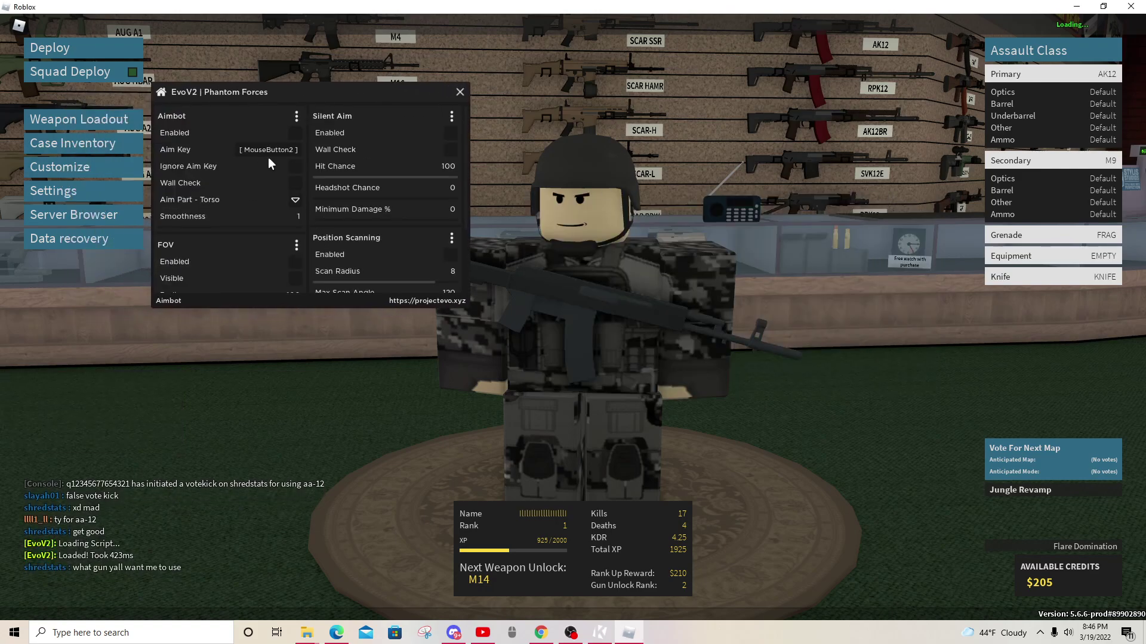
left_click(160, 92)
left_click(294, 154)
left_click(296, 174)
left_click(298, 192)
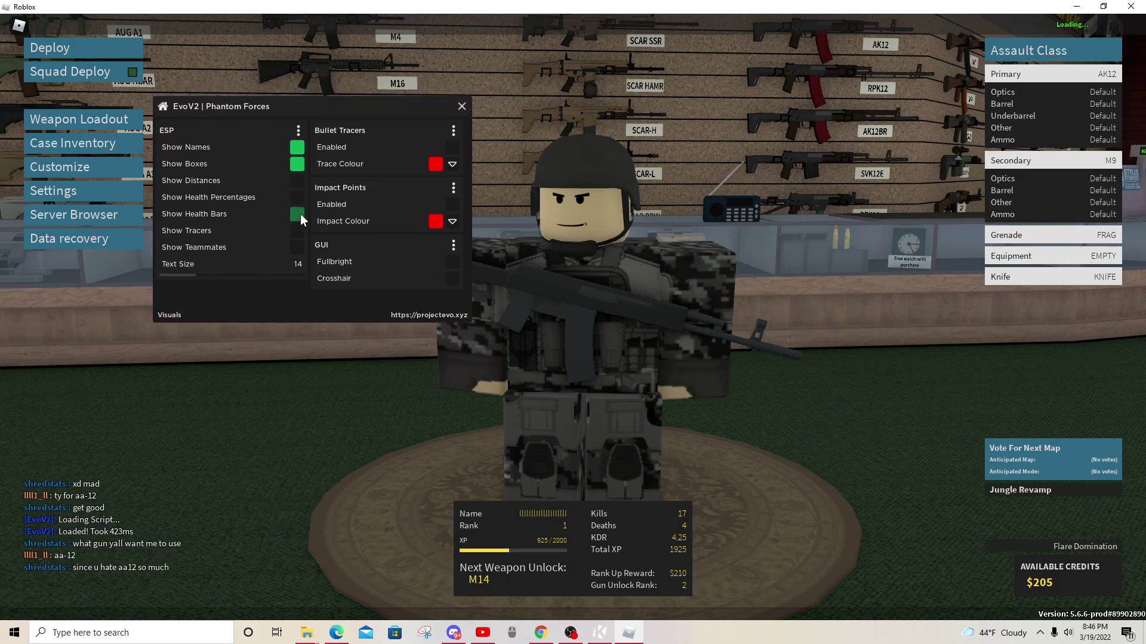
left_click(299, 212)
key("space")
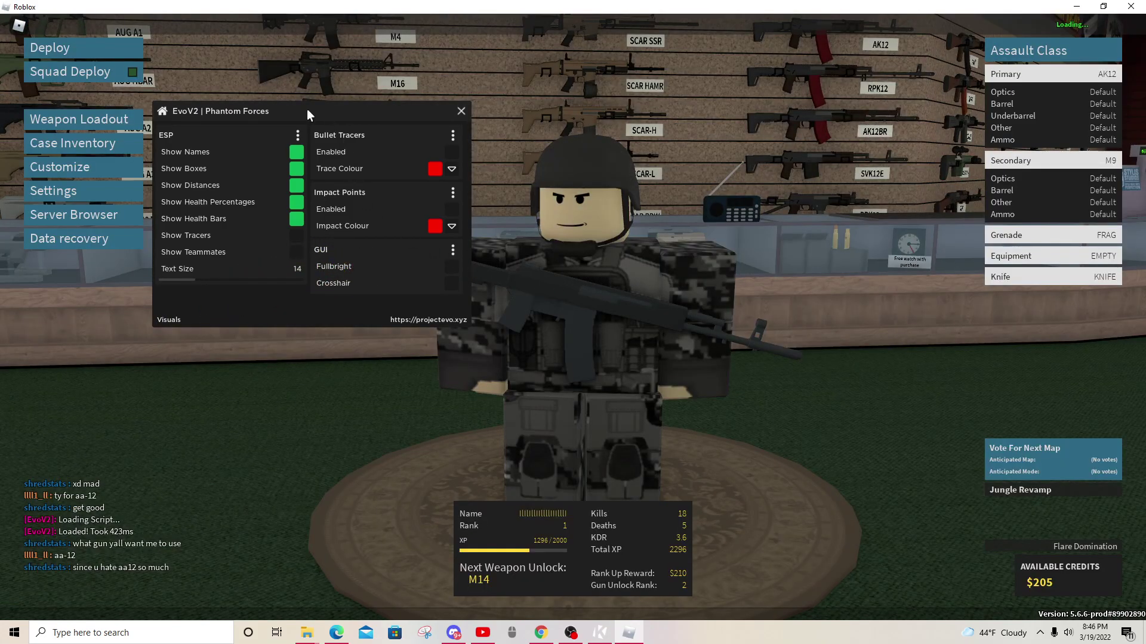
mouse_move(307, 111)
left_mouse_down()
mouse_move(380, 81)
mouse_move(343, 119)
mouse_move(346, 109)
left_mouse_up()
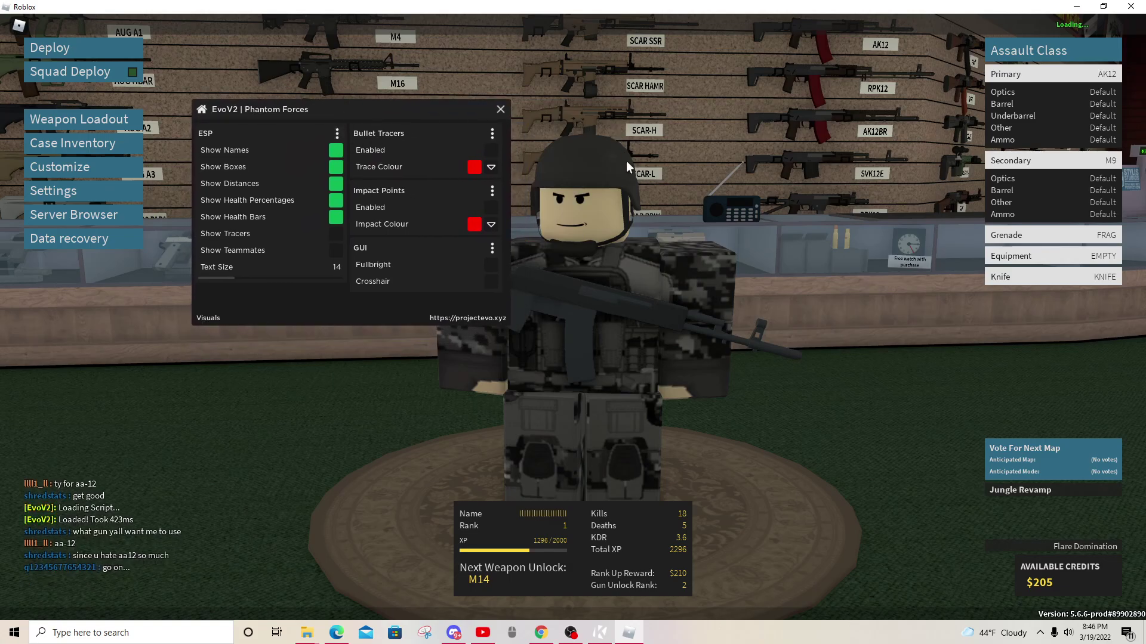